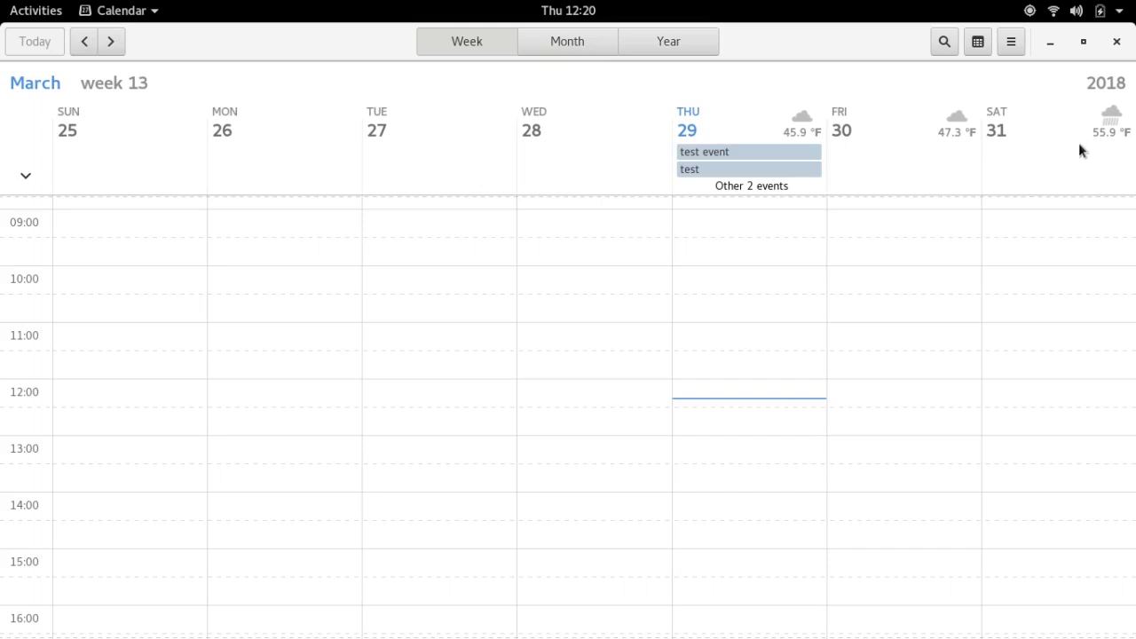
- Minimize Calendar, launch Settings via an 's' search, view the Privacy page, then close Settings
click(1049, 45)
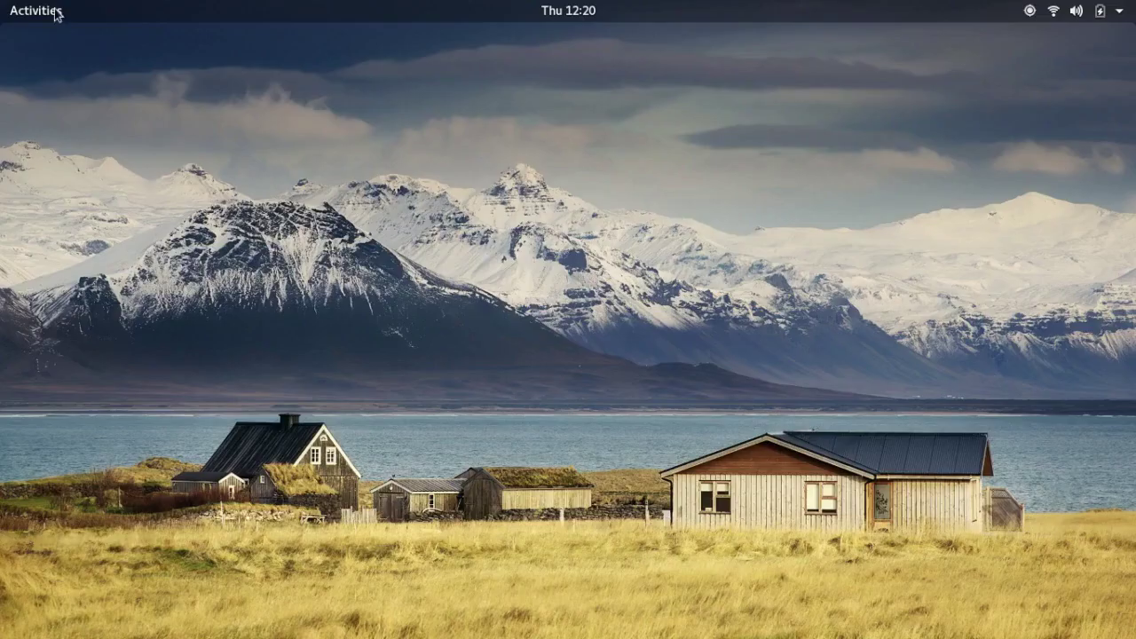
click(55, 12)
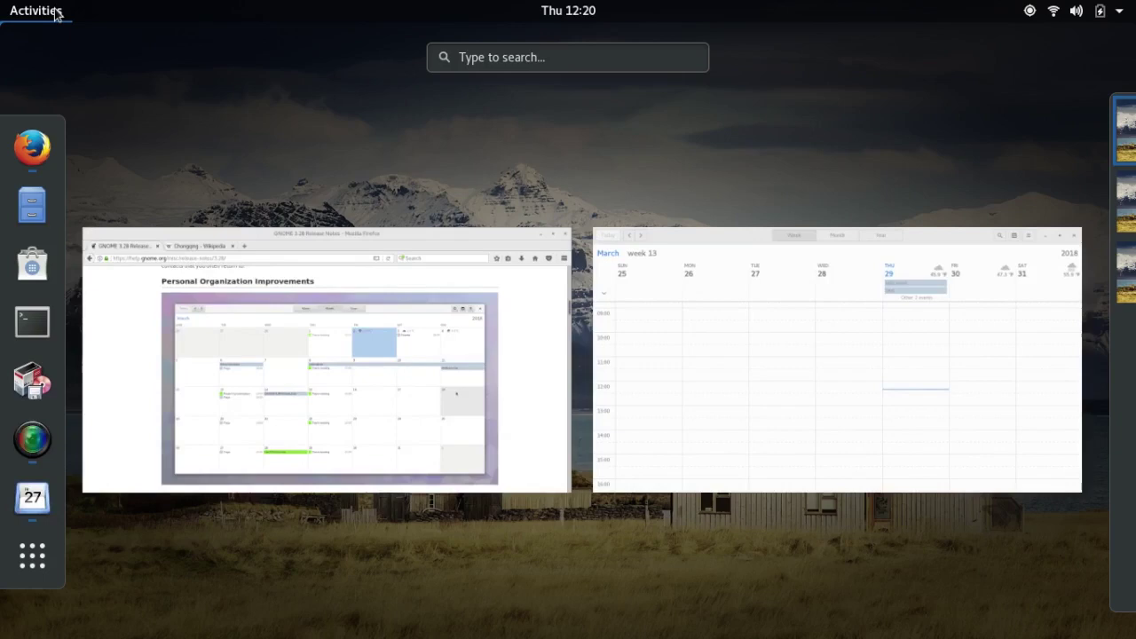
text(s)
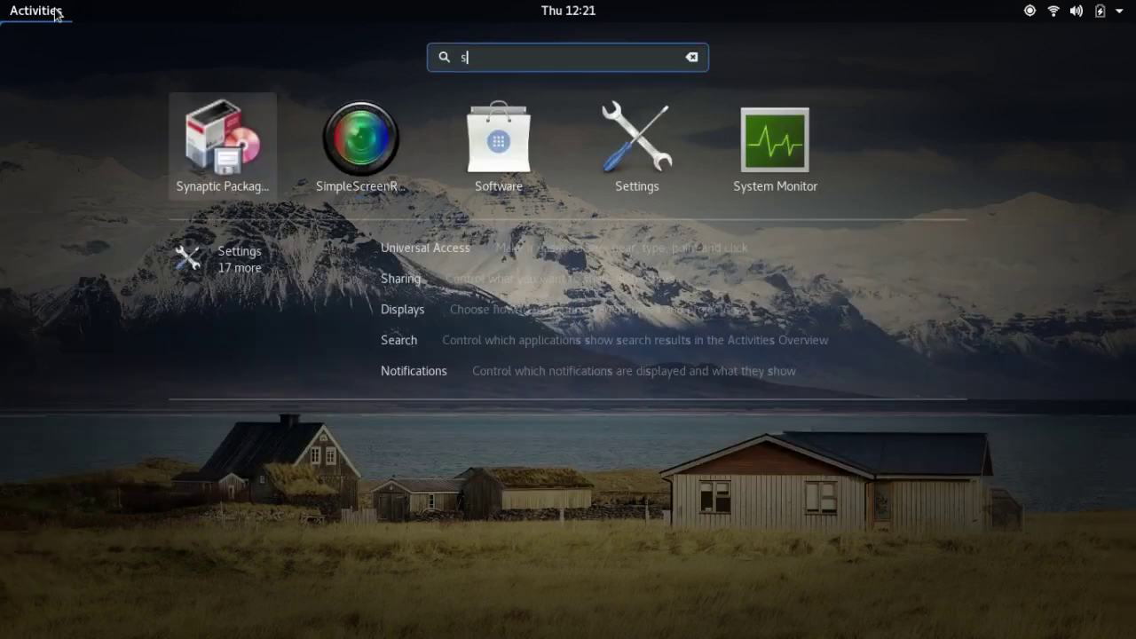
click(645, 138)
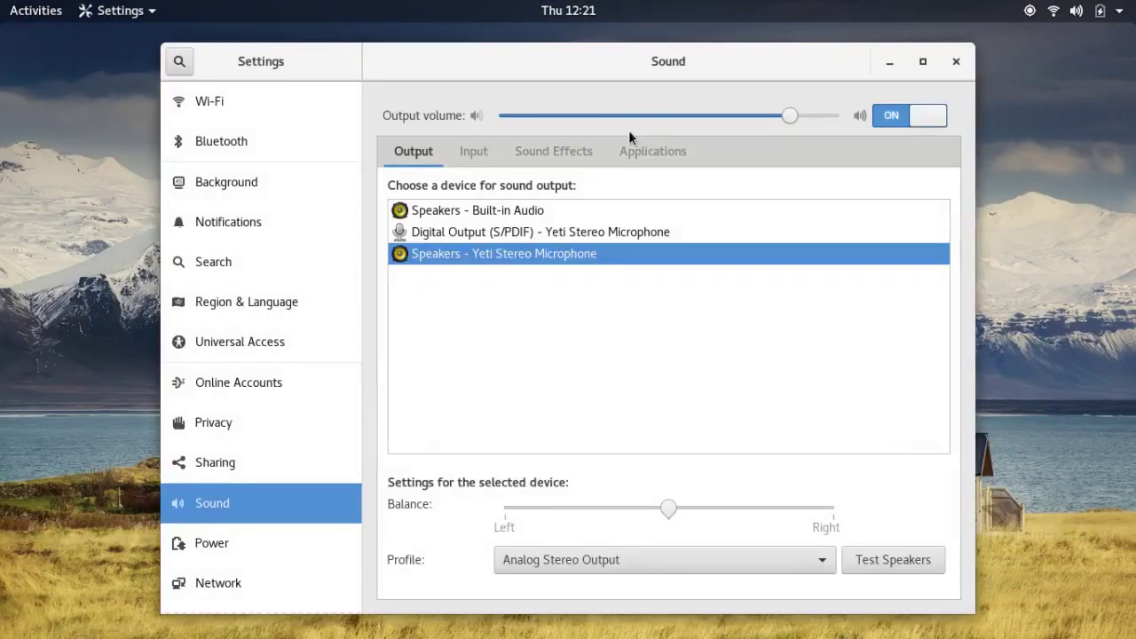
click(214, 424)
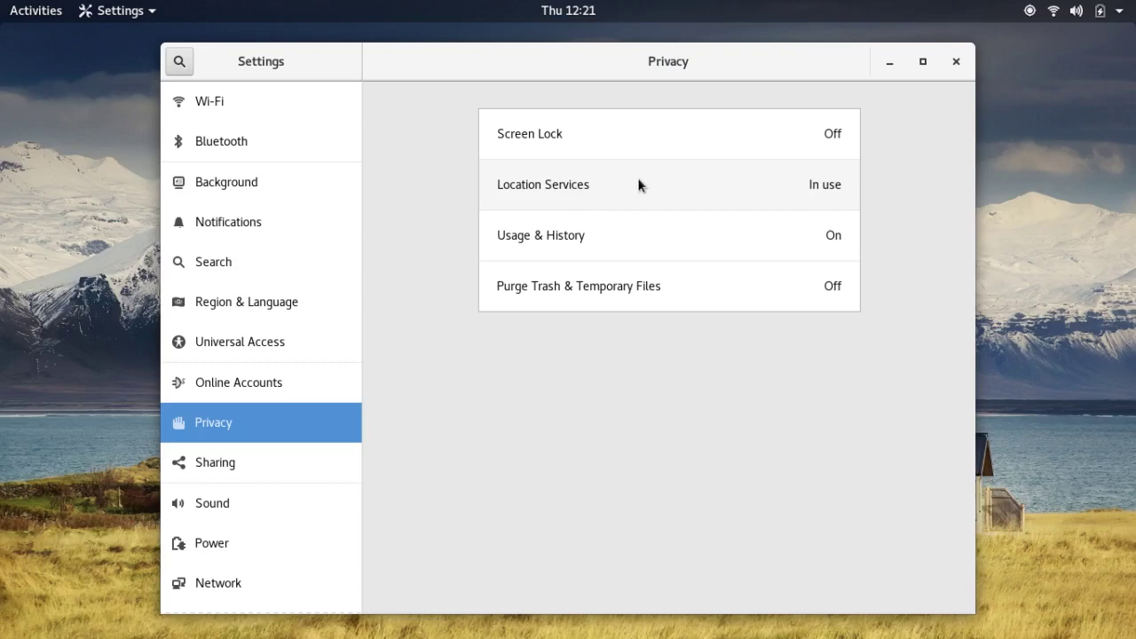
click(957, 64)
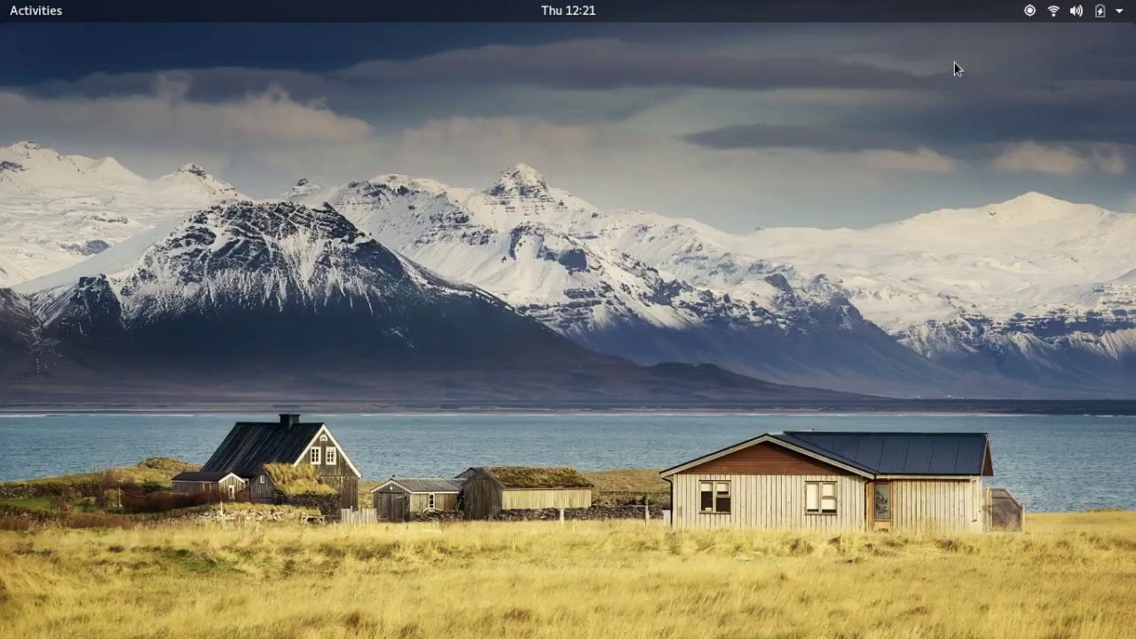
- Open Weather from the clock popup to see Chicago Midway Airport at 48 °F, overcast
click(560, 12)
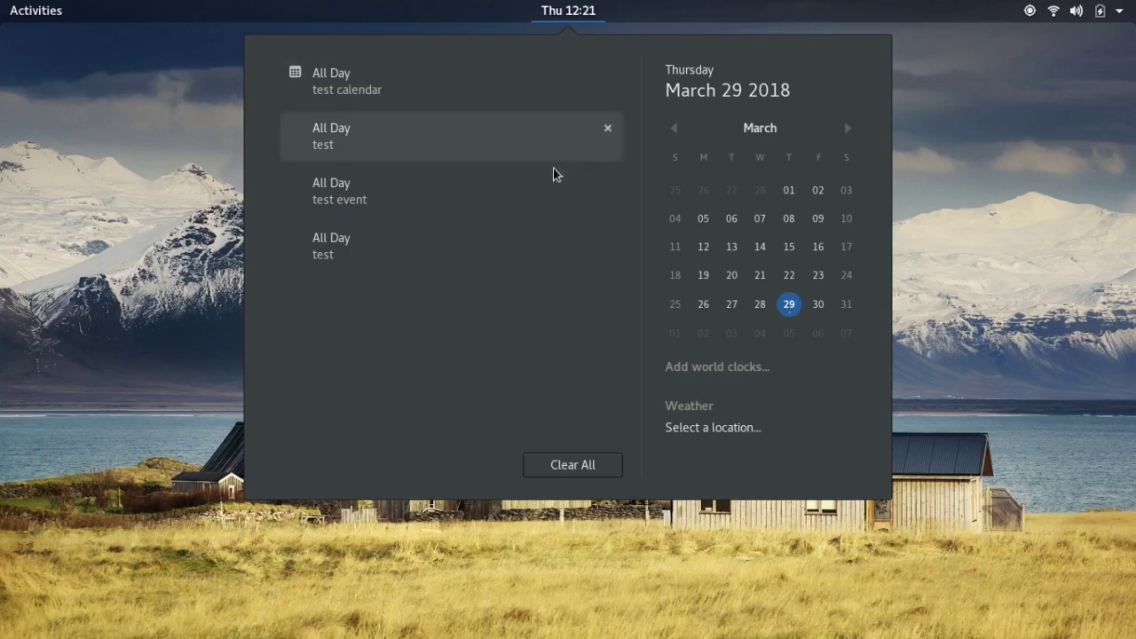
click(723, 409)
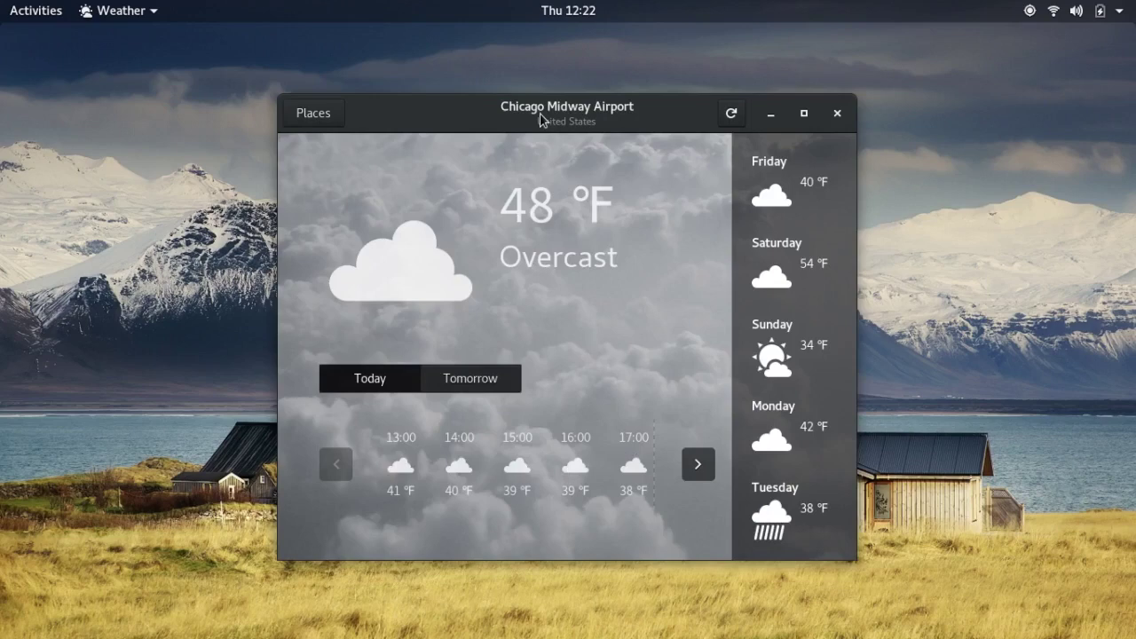
- Close Weather, confirm Calendar's Show Weather and Automatic Location are on, then close Calendar
click(842, 121)
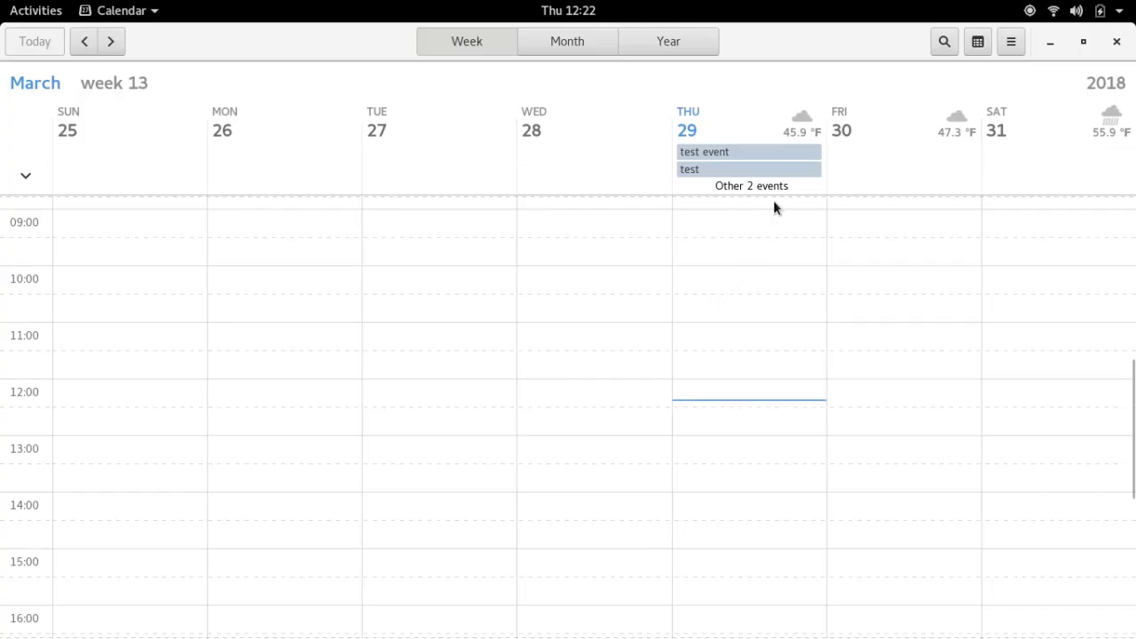
click(1013, 48)
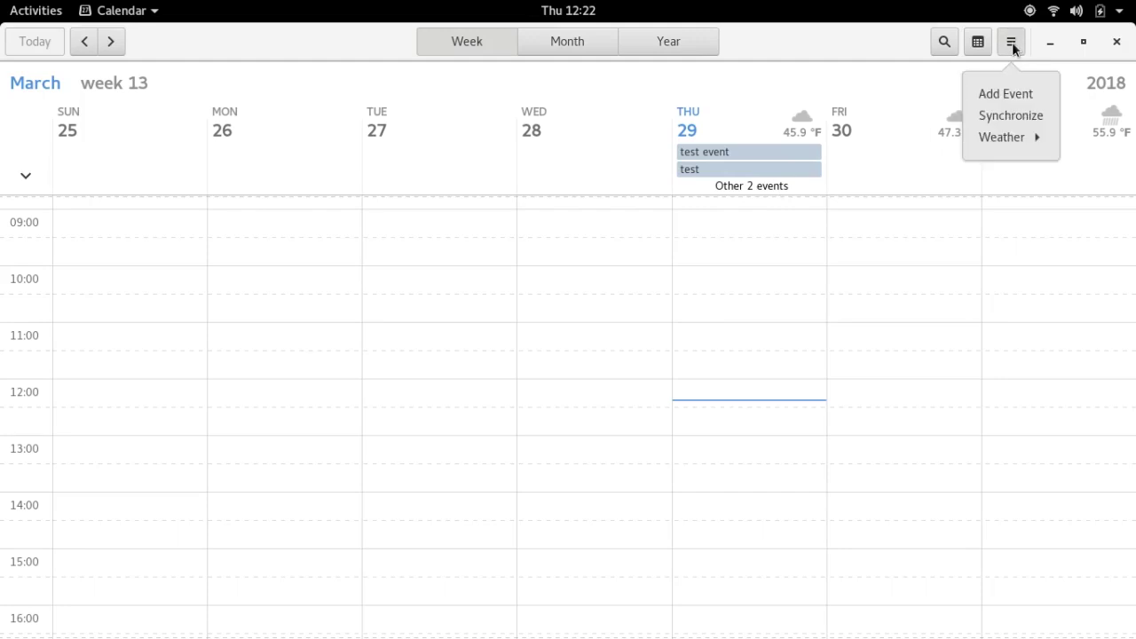
click(1010, 139)
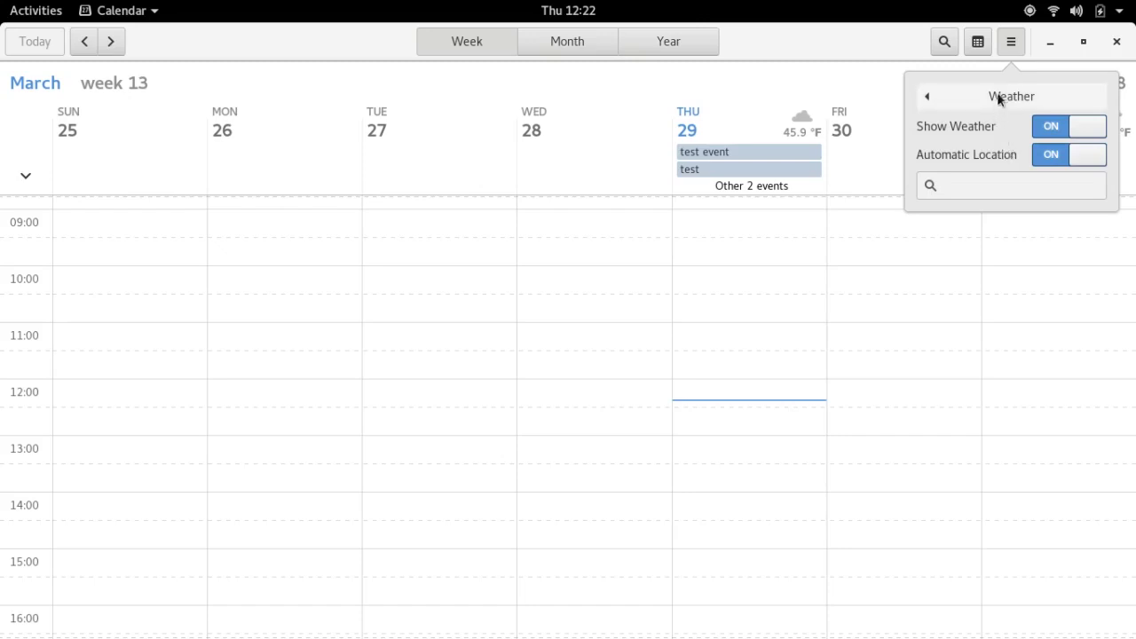
click(1010, 45)
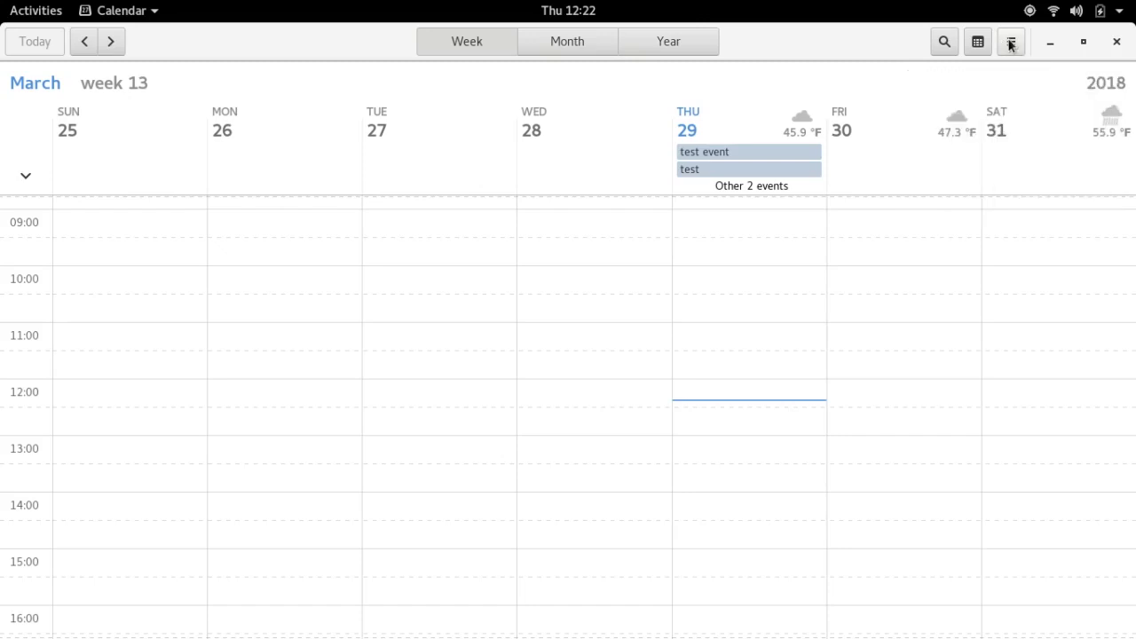
click(1117, 46)
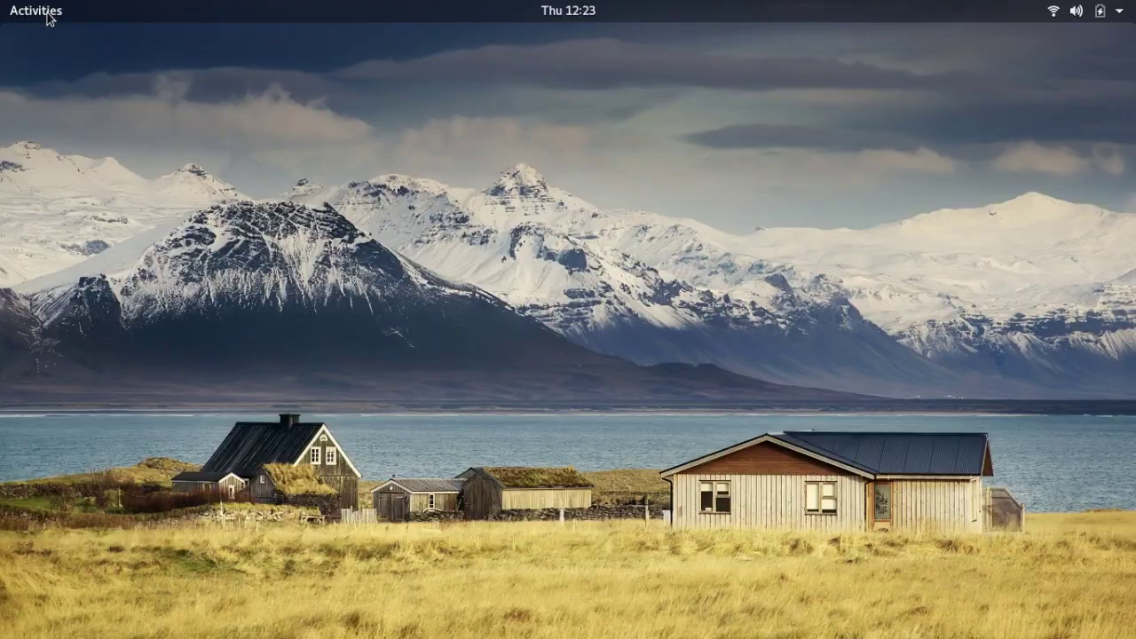
- Search Activities for 'boxe' and launch Boxes, which shows its empty welcome screen
click(20, 18)
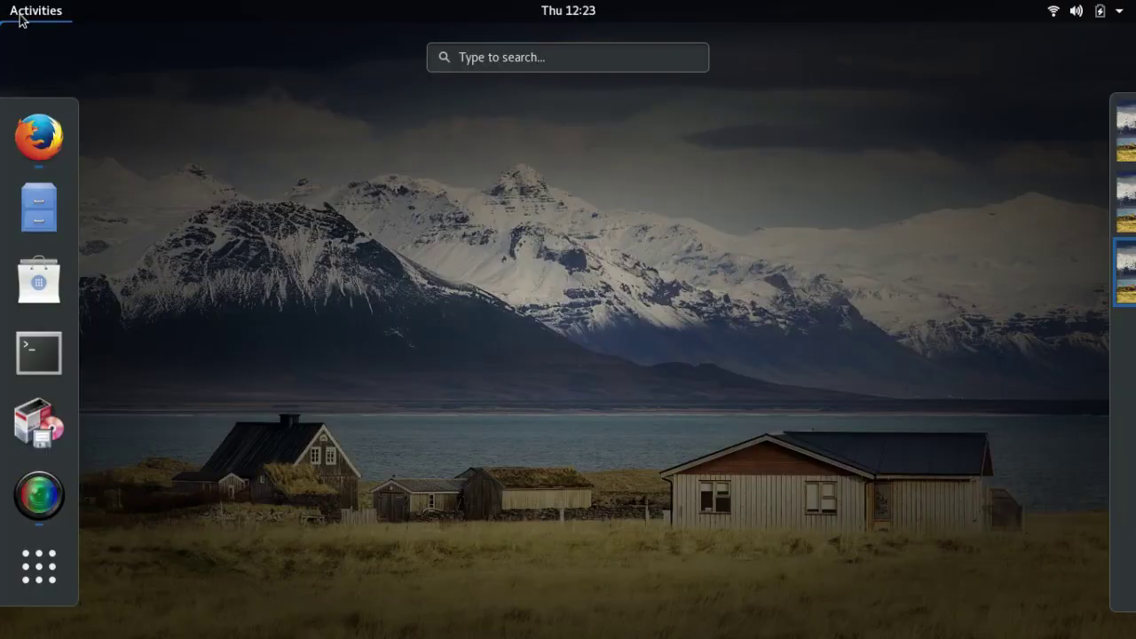
text(boxe)
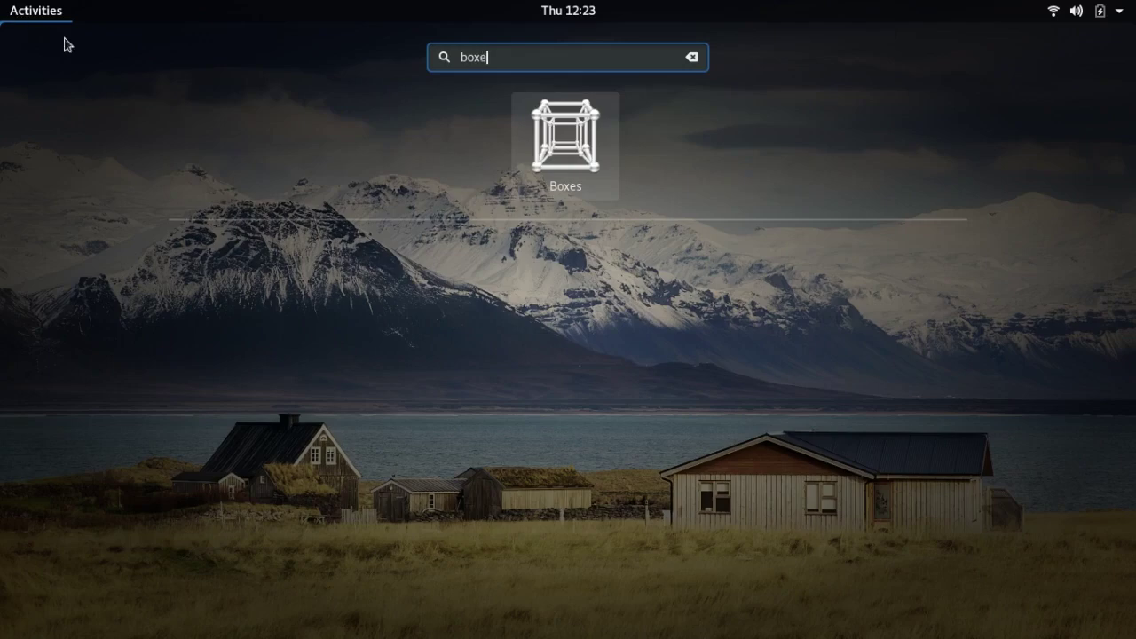
click(556, 132)
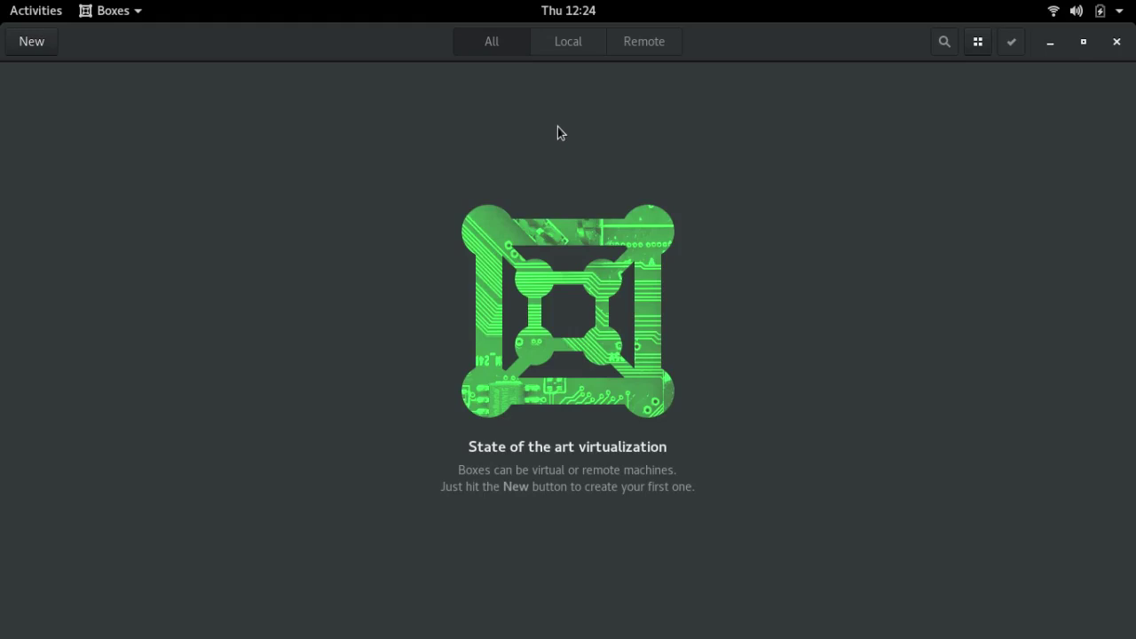
- Start a new box to reach Source Selection listing Ubuntu 16.04 Server and openSUSE Leap 42.2 media
click(29, 42)
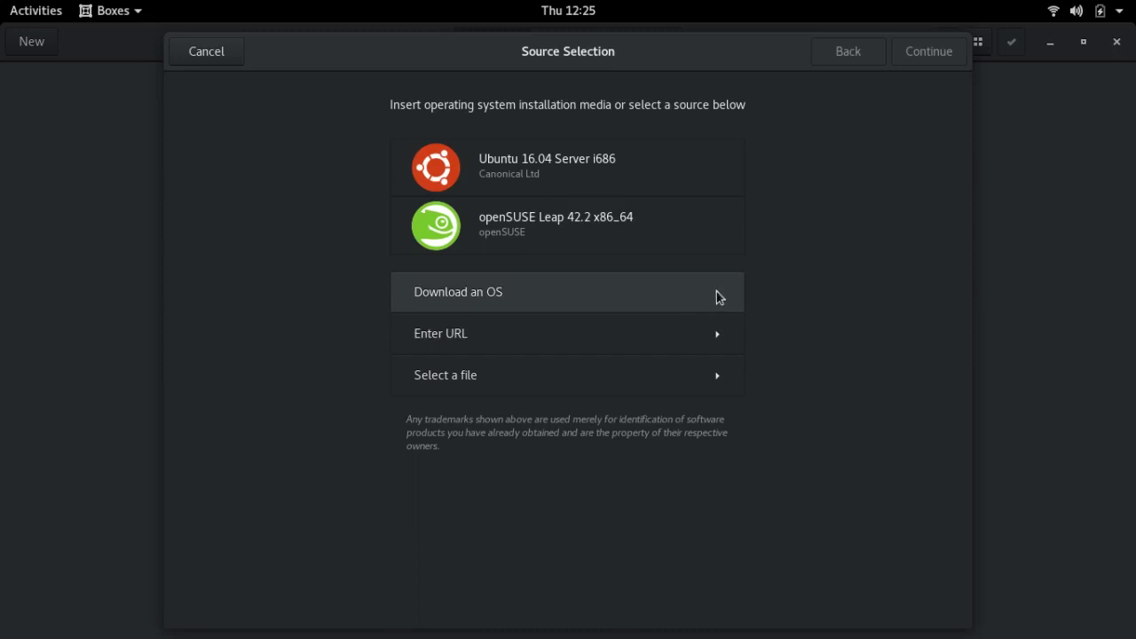
- Browse the downloadable operating systems list down to the ALT Linux entries at its end
click(719, 296)
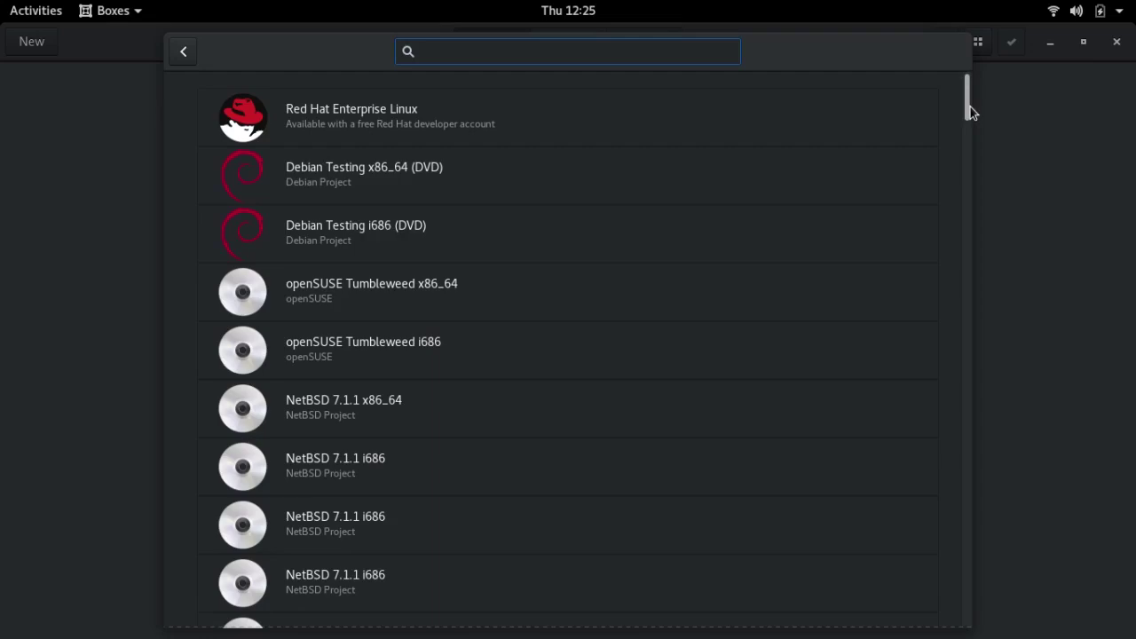
drag(969, 107, 839, 168)
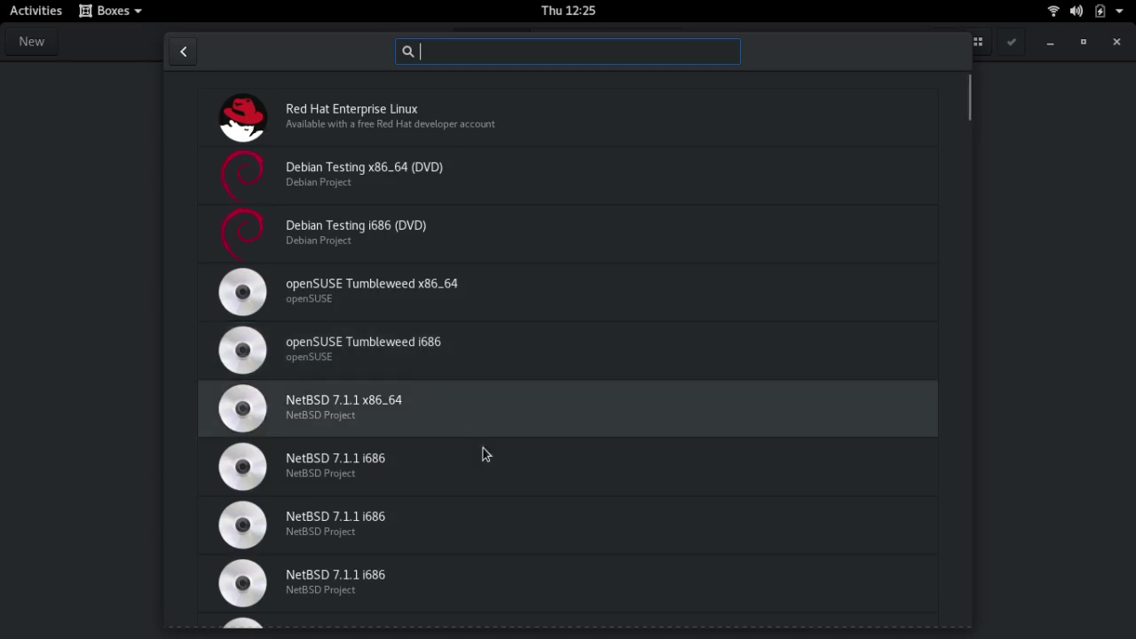
scroll(946, 166, down, 5)
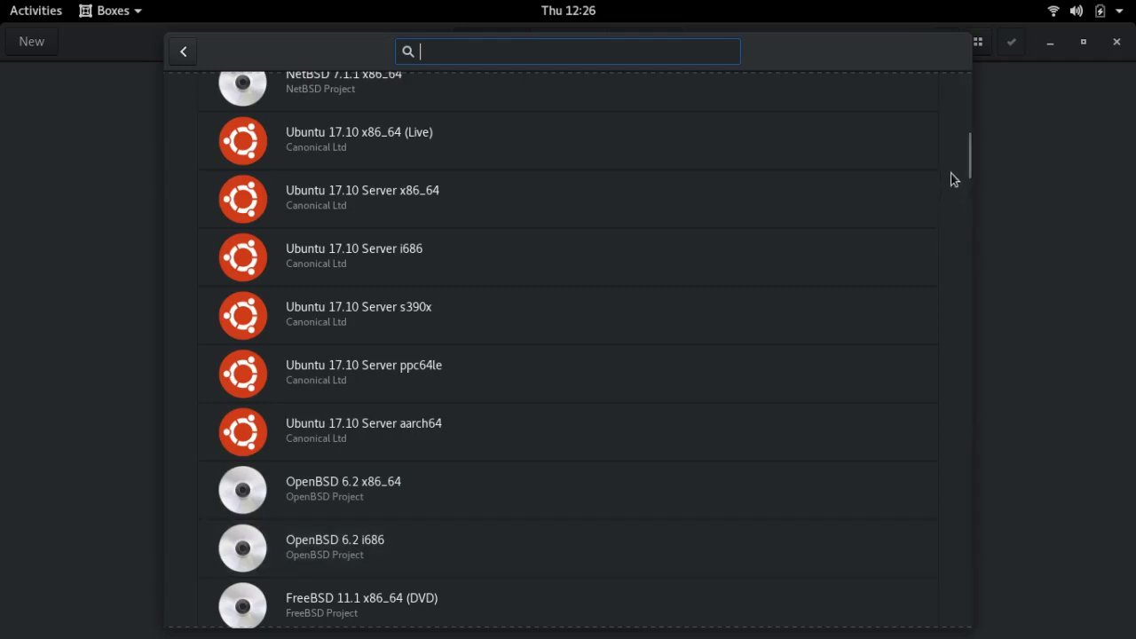
scroll(967, 173, up, 3)
scroll(967, 172, down, 4)
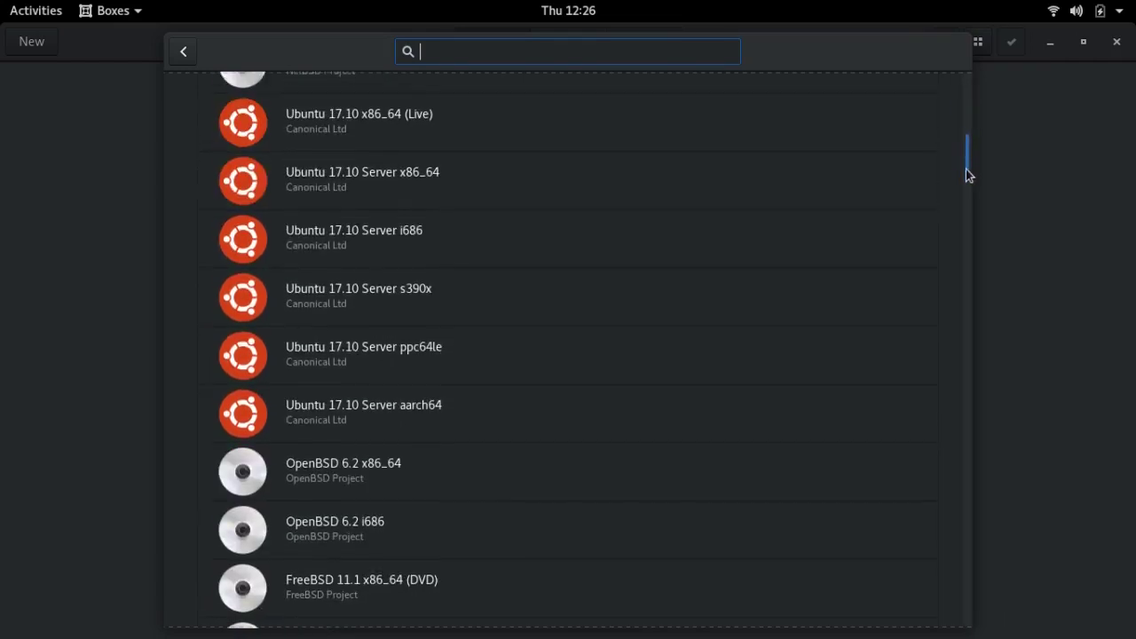
scroll(955, 224, down, 5)
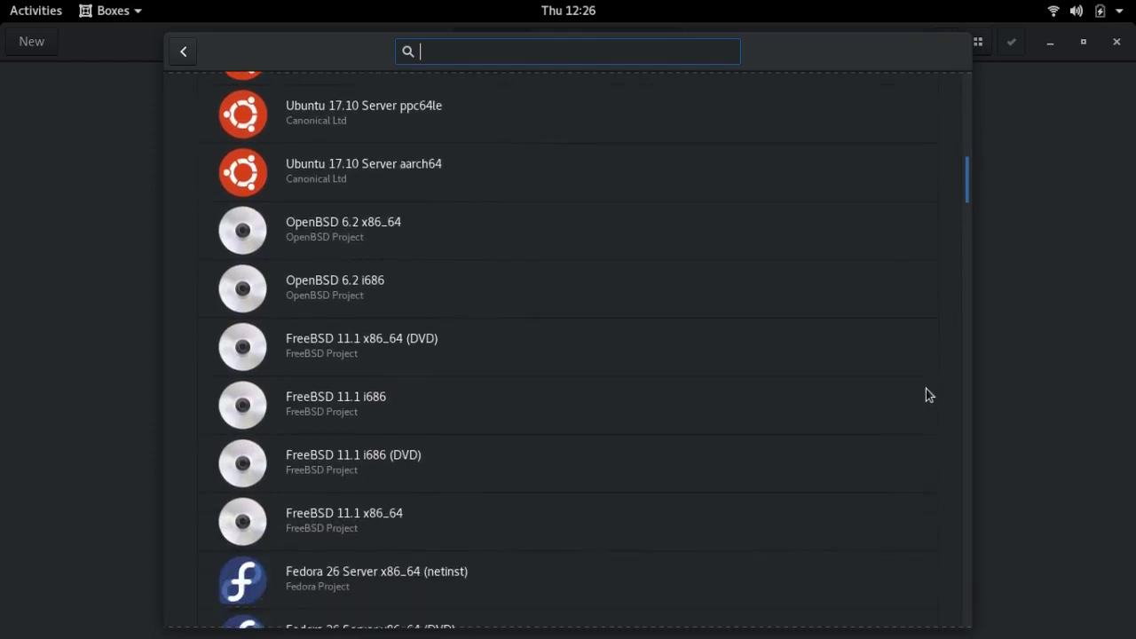
scroll(919, 497, down, 3)
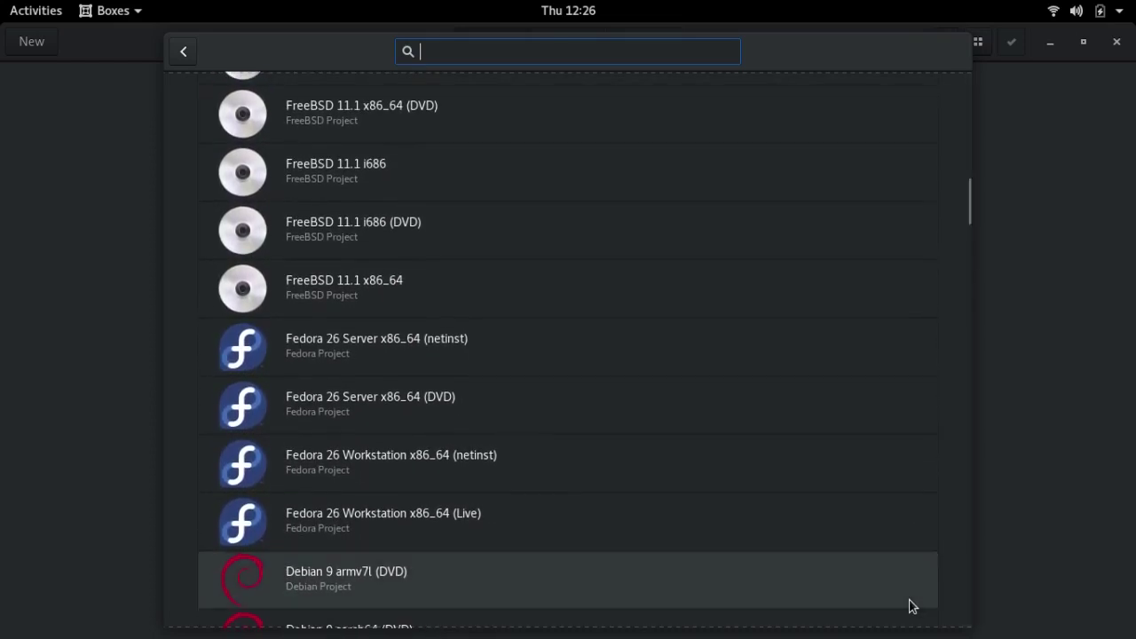
scroll(918, 158, up, 5)
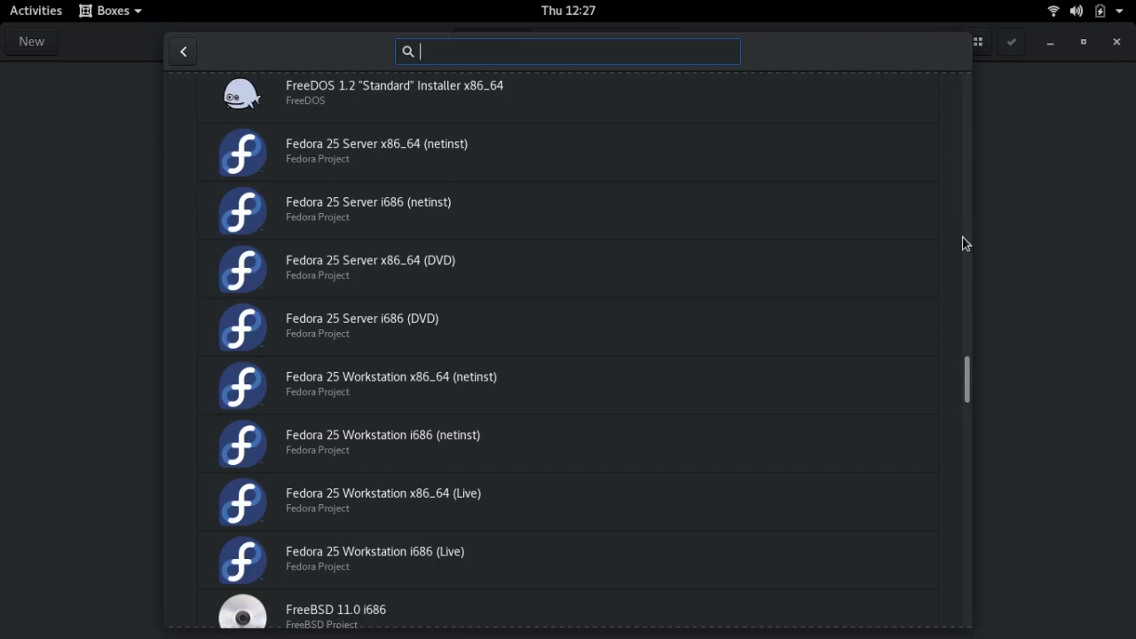
drag(967, 375, 891, 636)
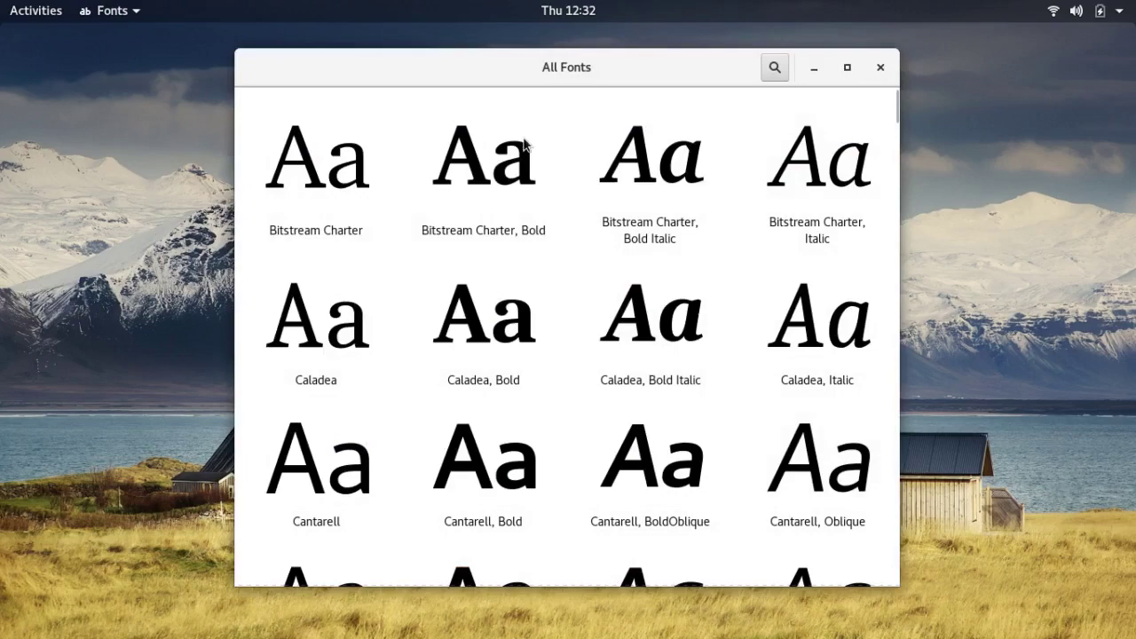
- Maximize the Fonts window, scroll through the All Fonts previews, then close it
scroll(599, 119, down, 2)
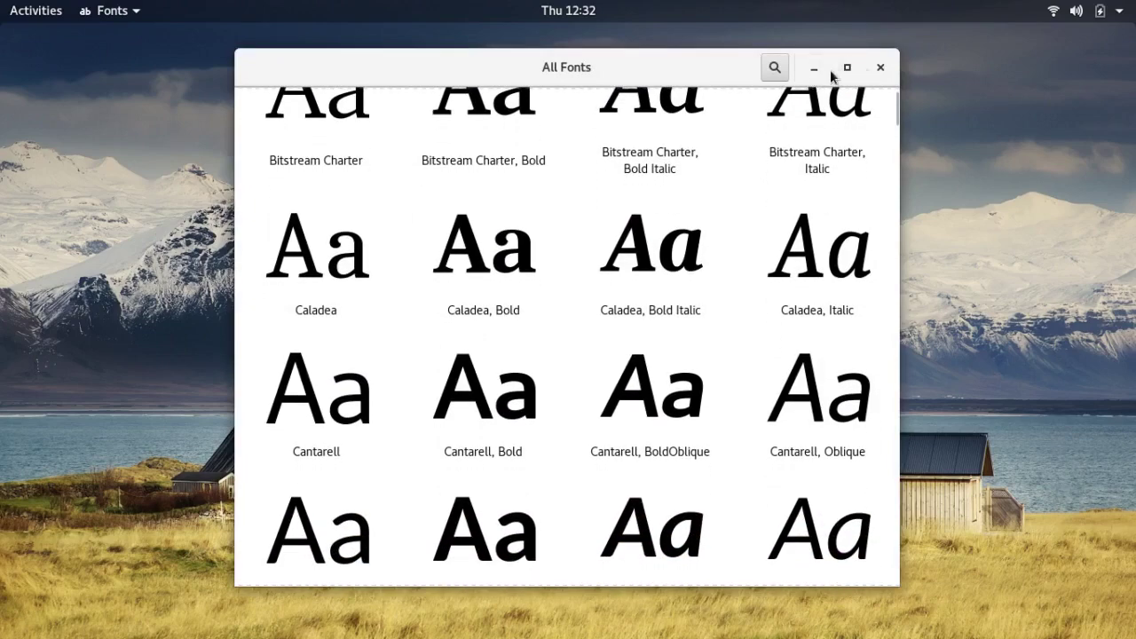
click(848, 69)
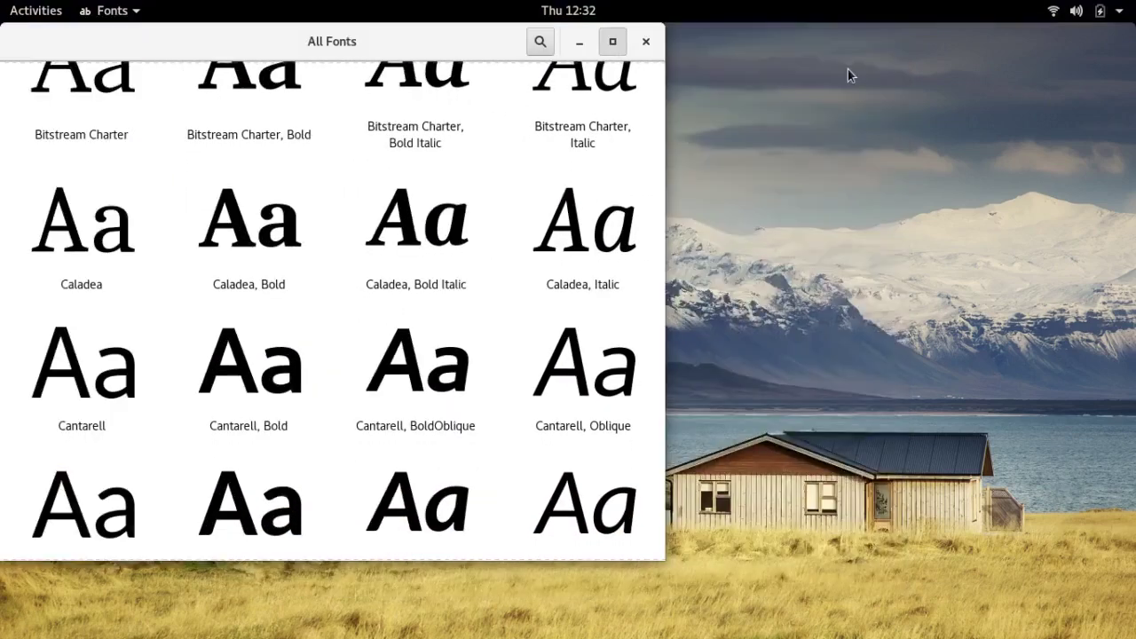
scroll(544, 165, down, 1)
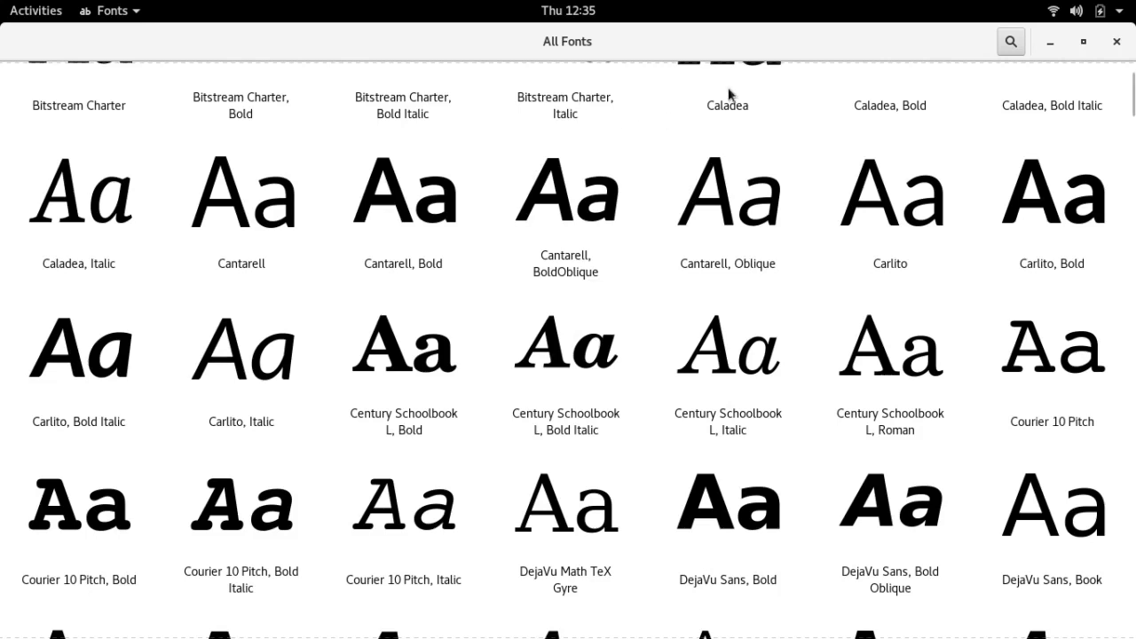
click(1116, 43)
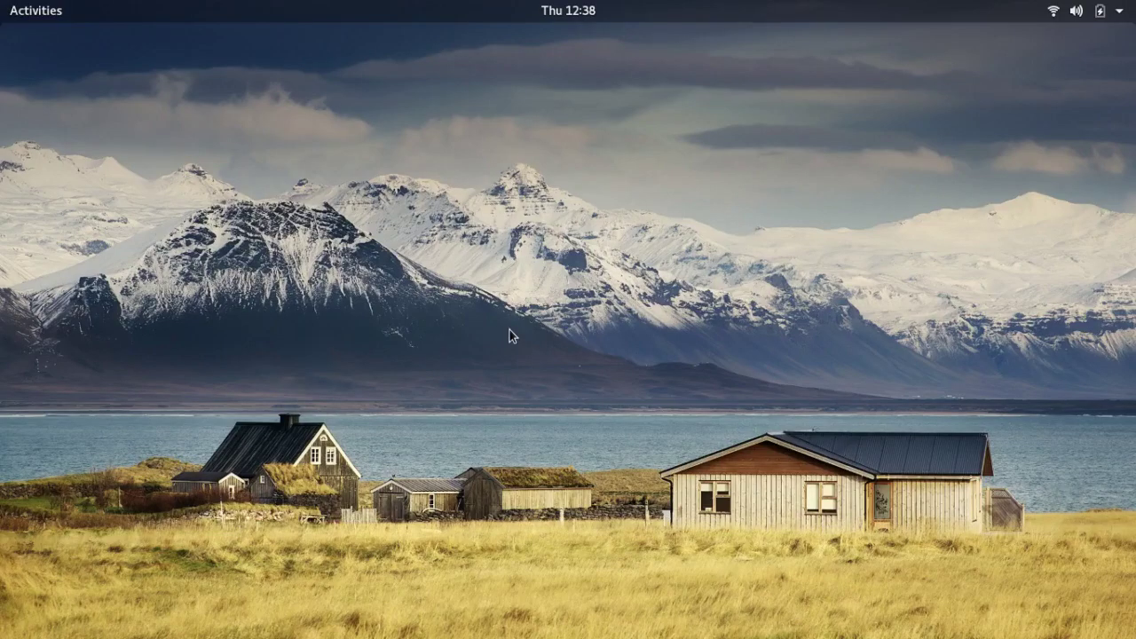
- Launch Usage via a 'us' search, maximize it, and view Memory: 62% RAM, 2.5 GB used
key(super)
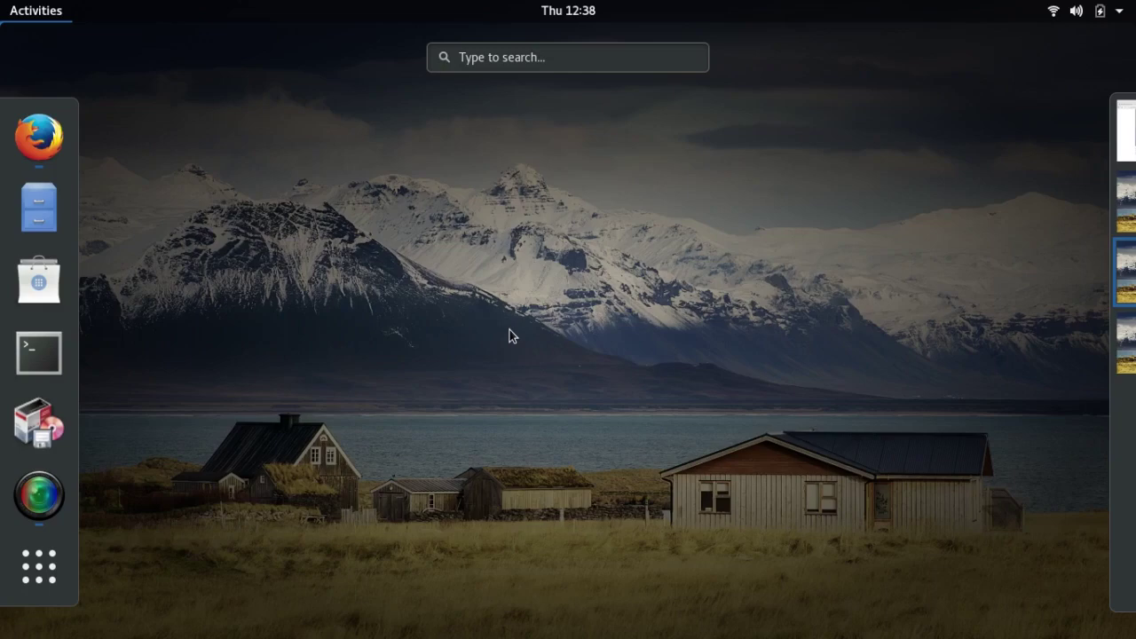
text(us)
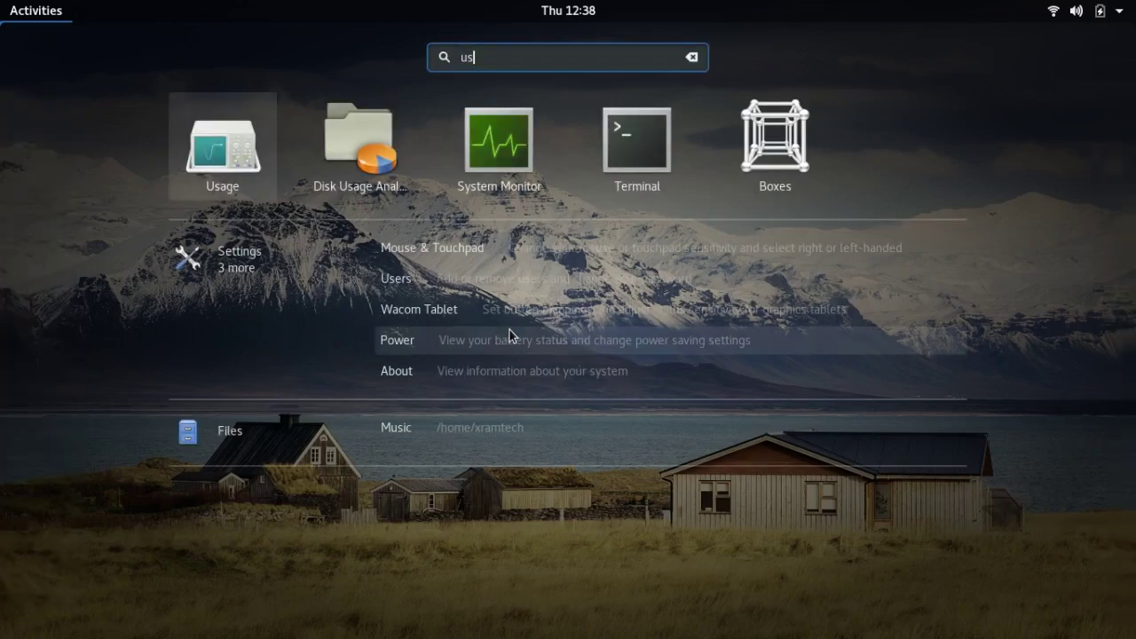
click(229, 148)
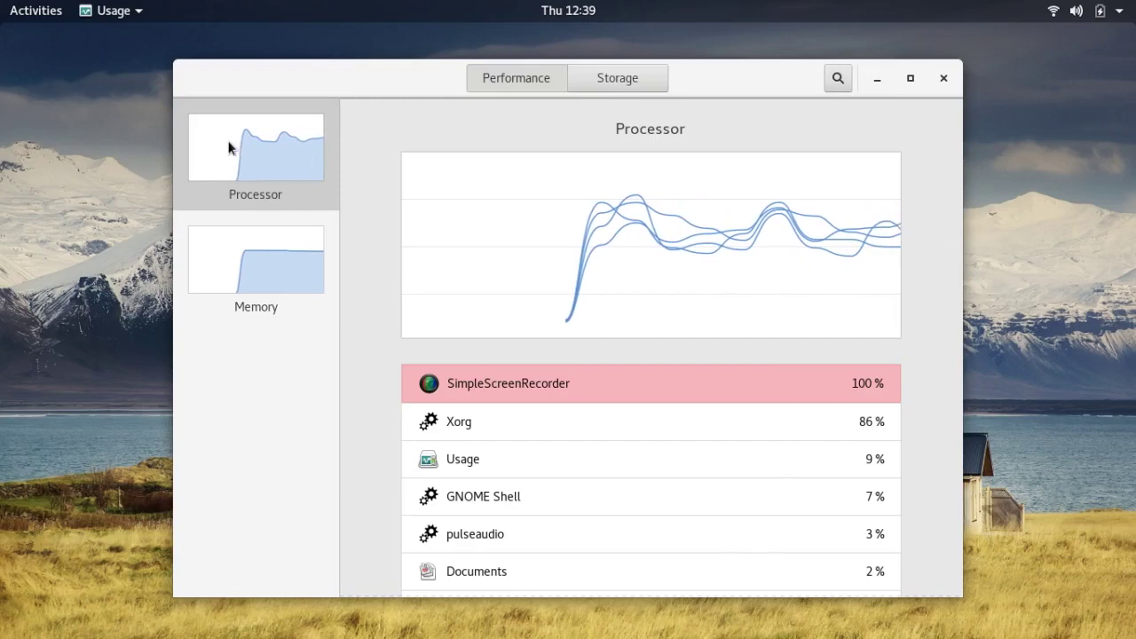
click(912, 79)
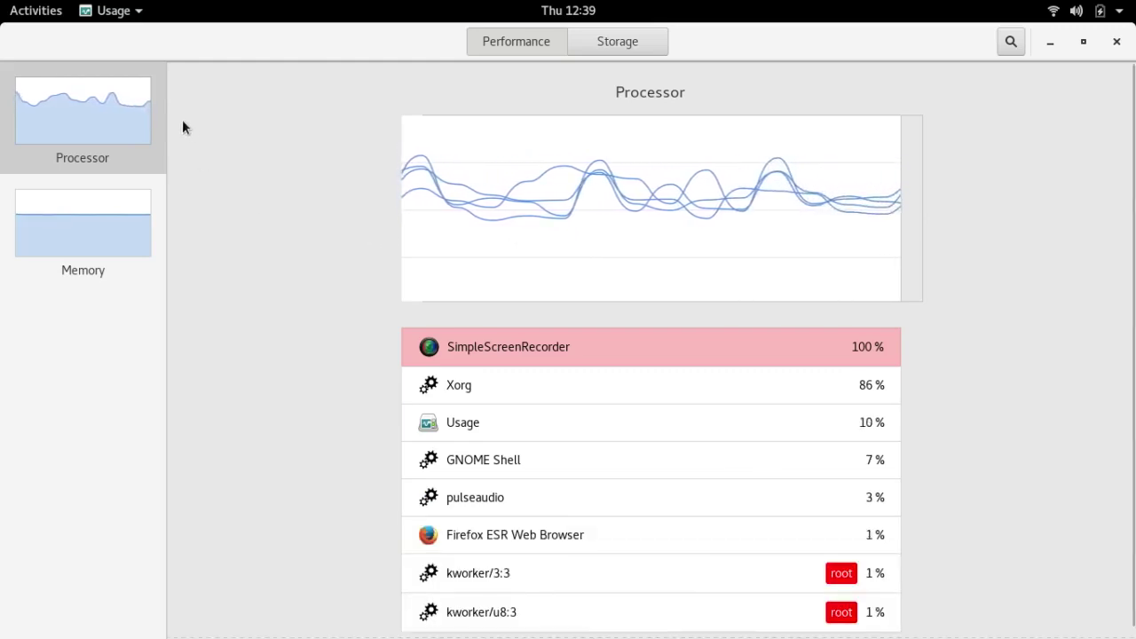
click(72, 231)
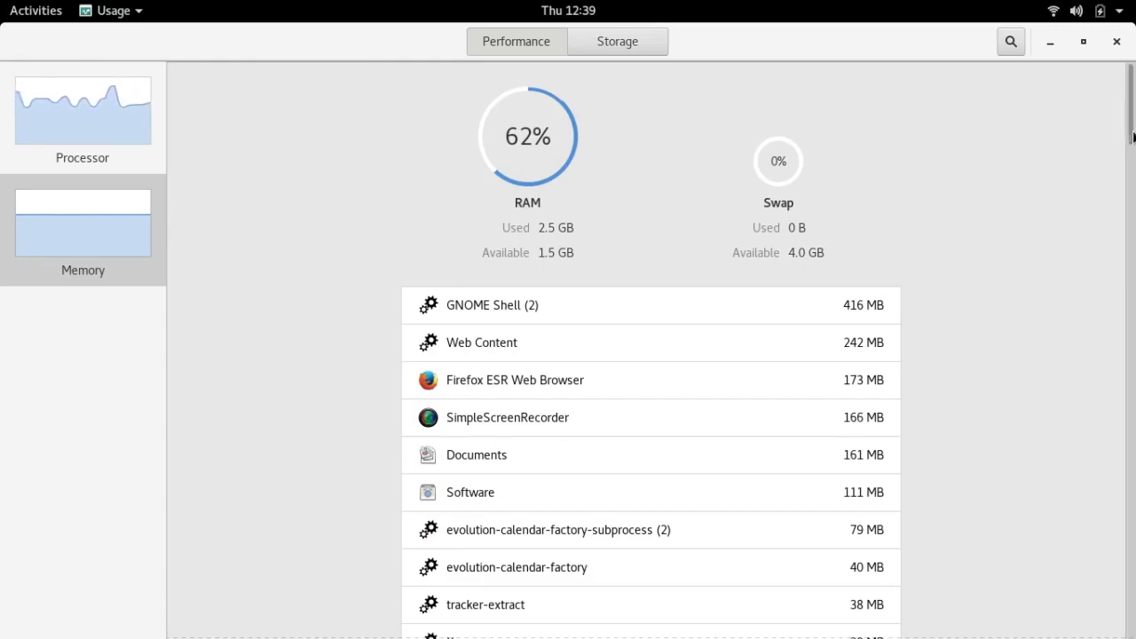
drag(1134, 132, 1116, 250)
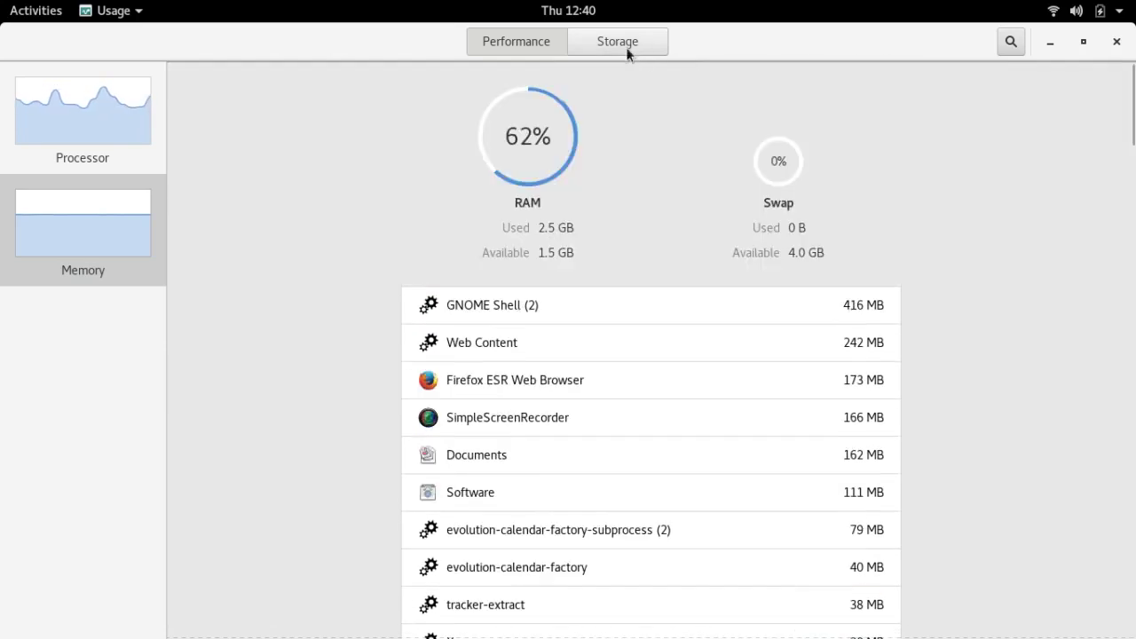
click(607, 44)
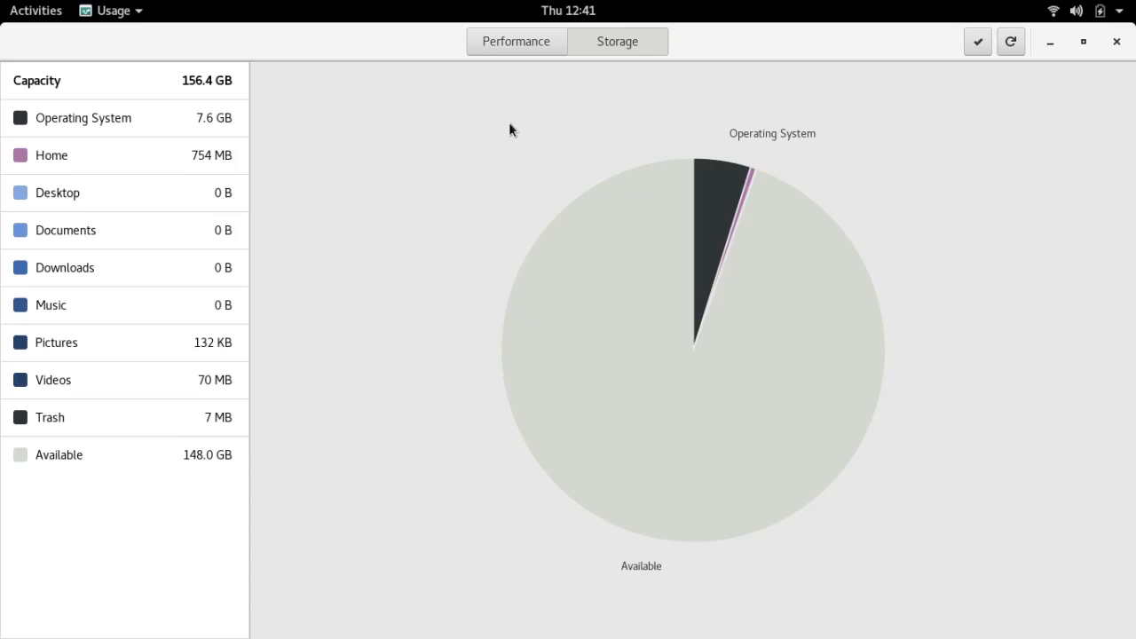
- Close Usage, launch System Monitor via 'sys', and show its Resources graphs
click(1116, 42)
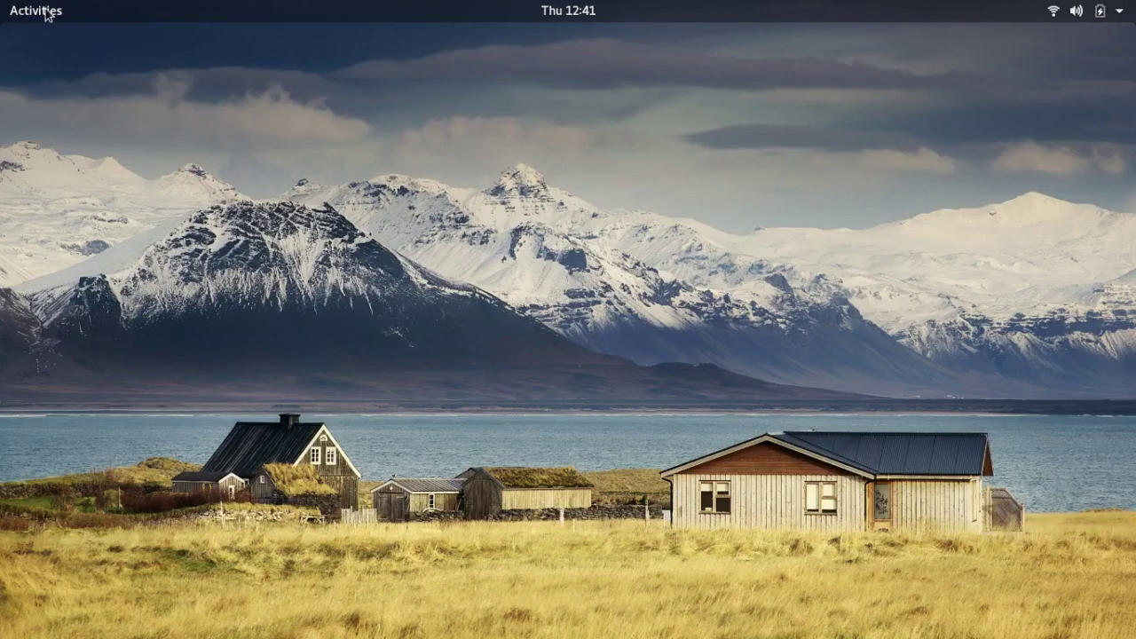
click(36, 11)
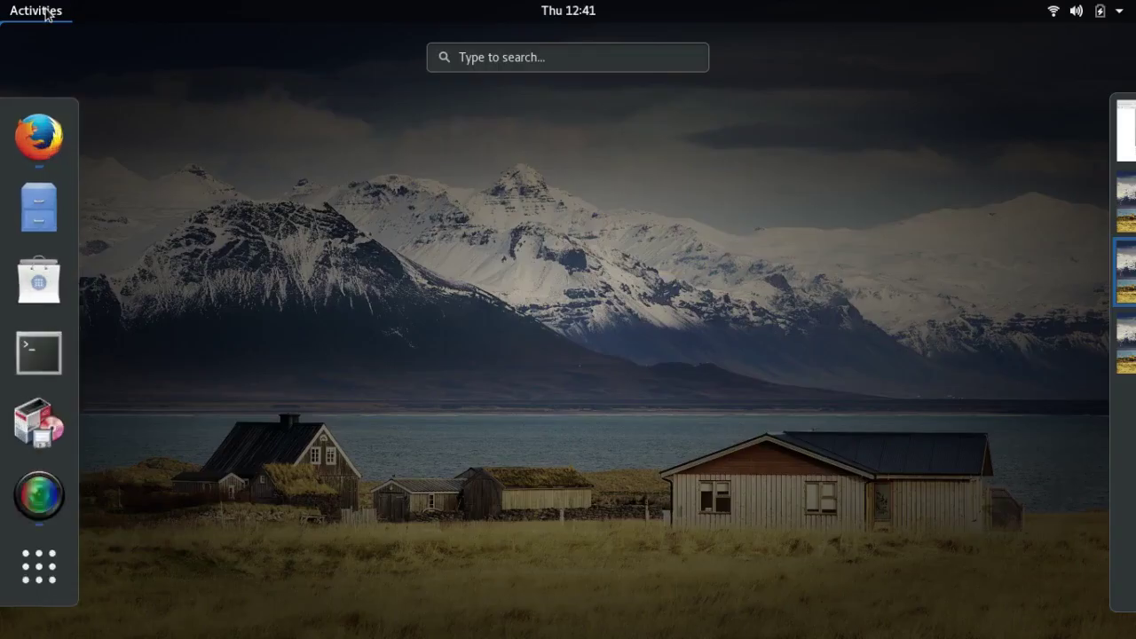
text(sys)
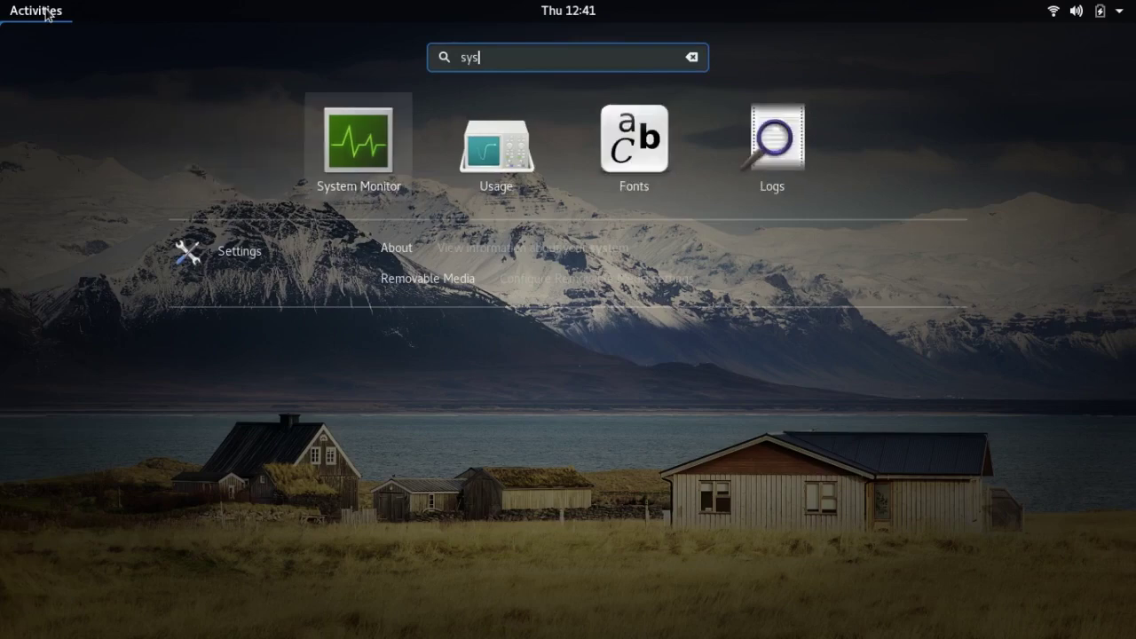
click(380, 157)
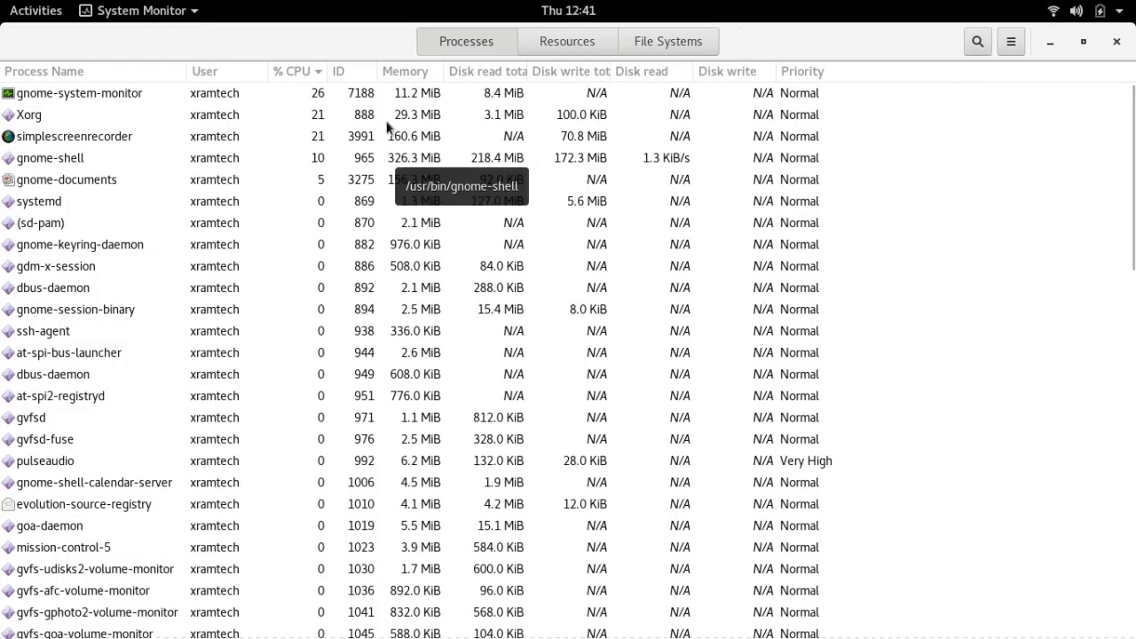
click(575, 41)
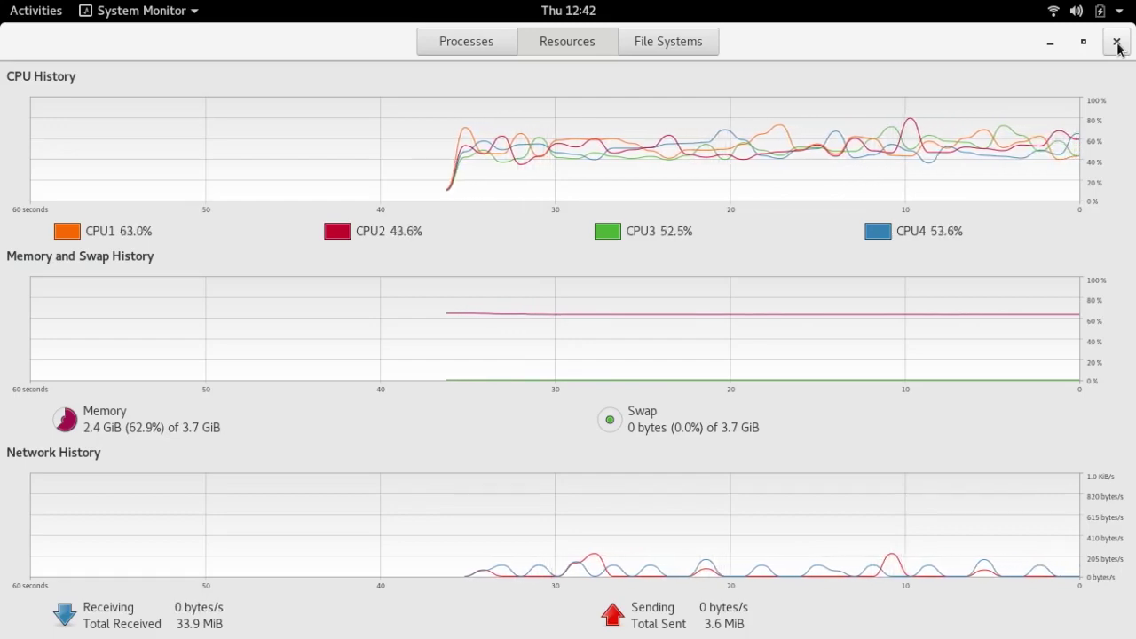
- Close System Monitor and turn on Screen Keyboard in Settings' Universal Access page
click(1117, 42)
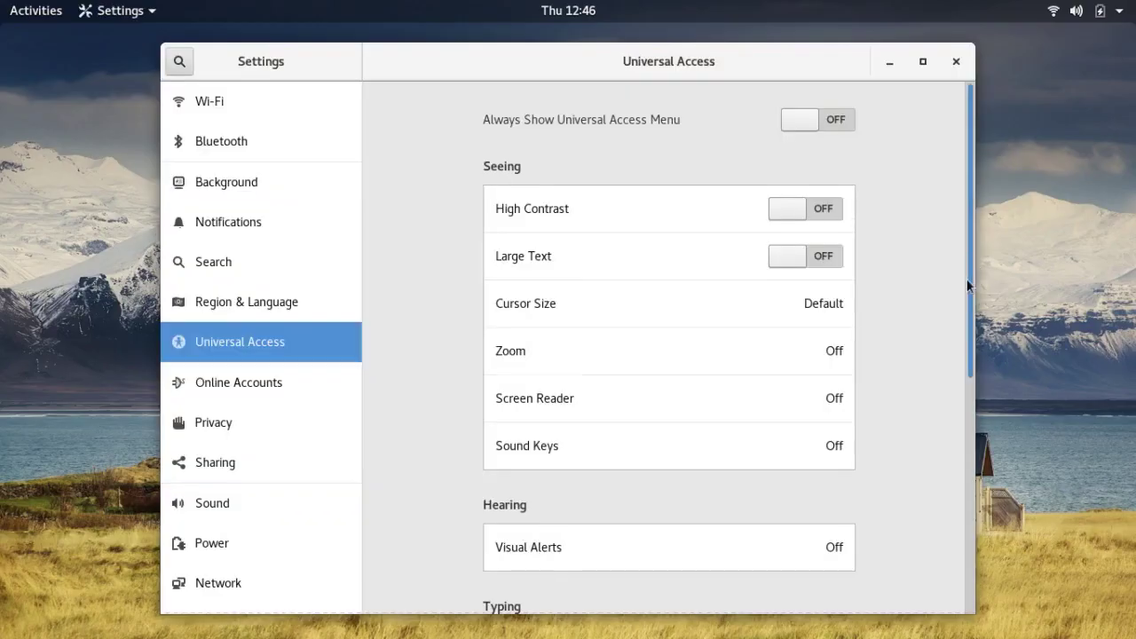
scroll(966, 279, down, 6)
scroll(932, 479, down, 2)
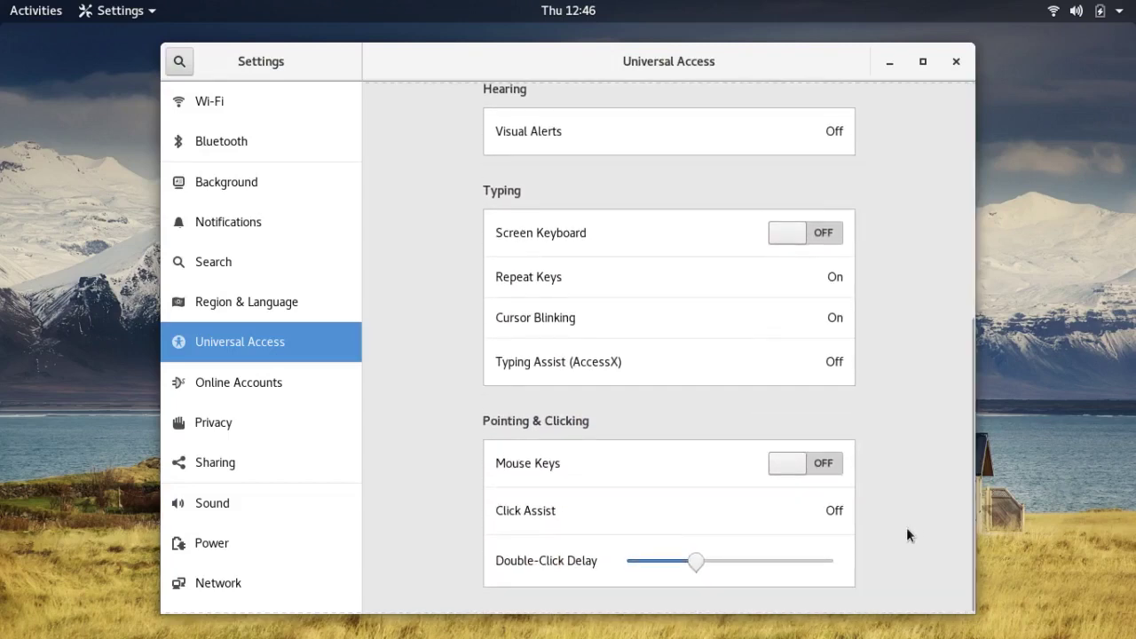
scroll(908, 529, down, 1)
click(805, 232)
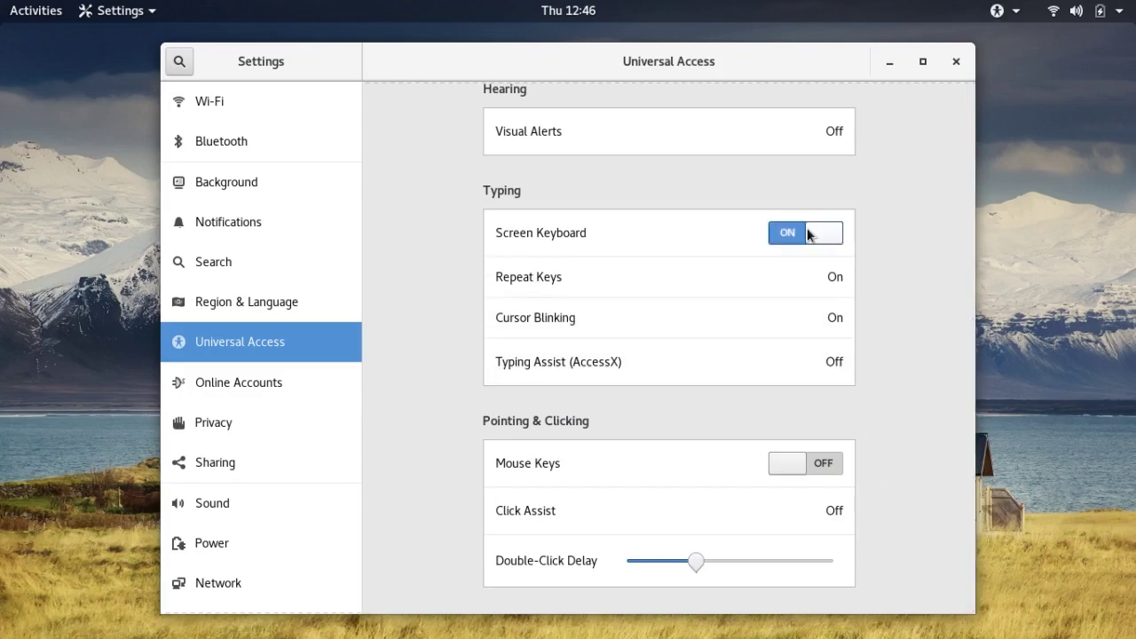
- Minimize Settings and confirm Screen Keyboard is ON in the top-bar accessibility menu
click(891, 63)
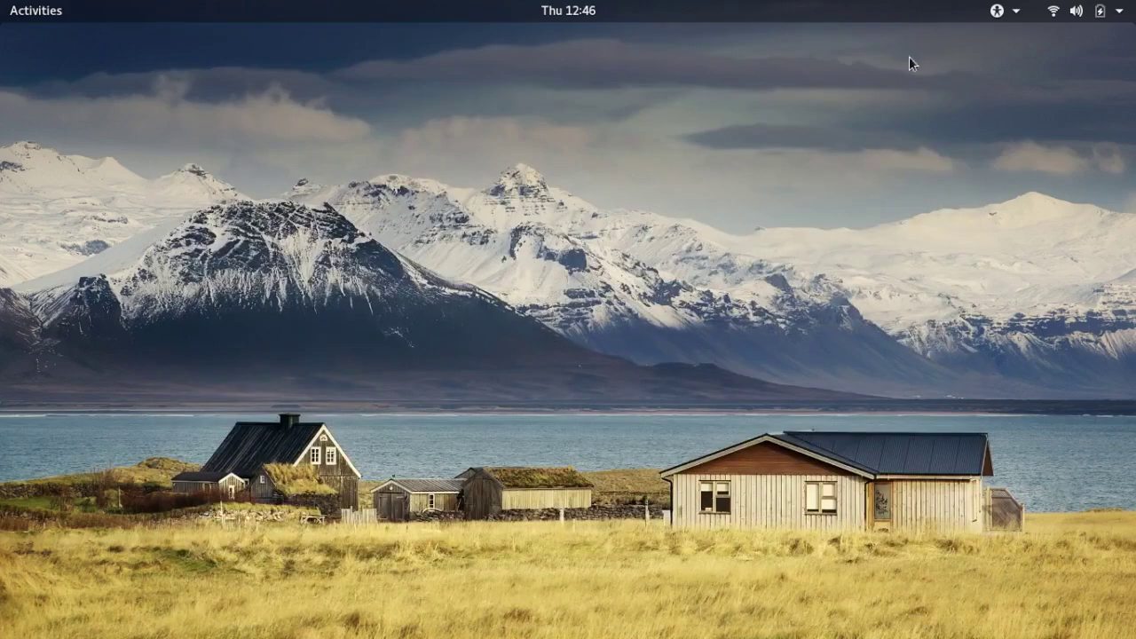
click(1016, 13)
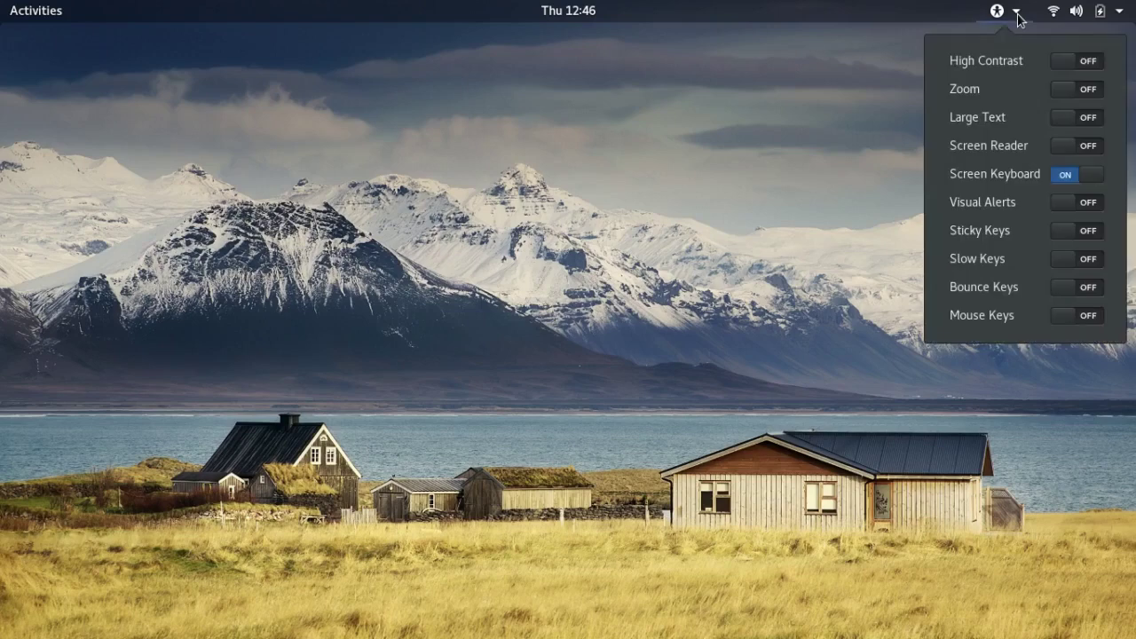
click(771, 144)
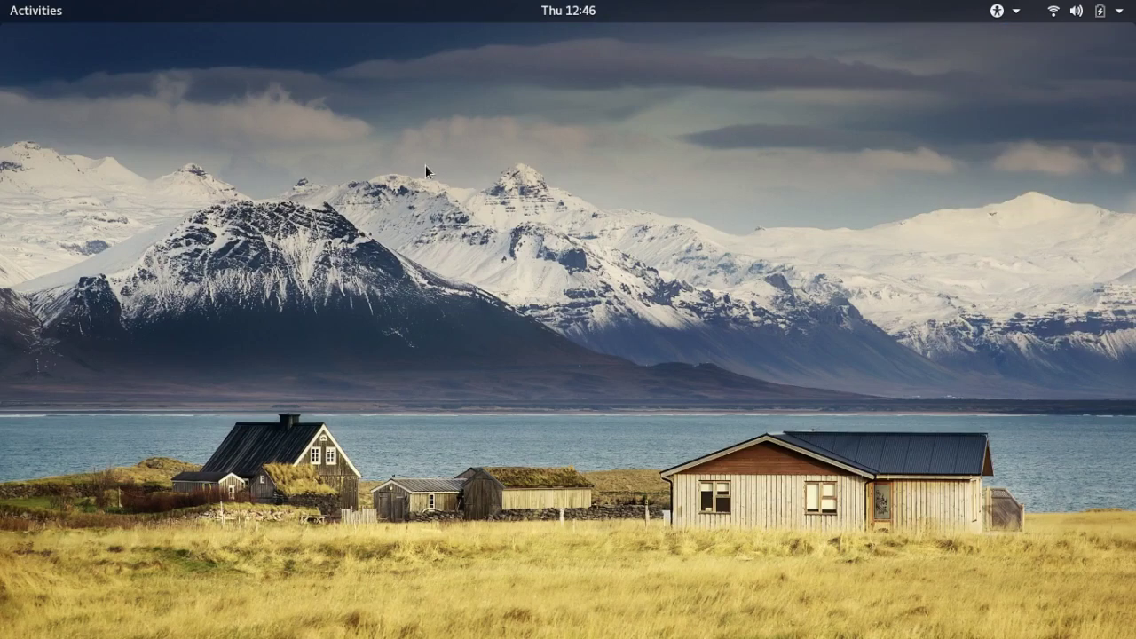
- Raise the on-screen keyboard from the overview search field, then leave and reopen the Activities overview
click(41, 16)
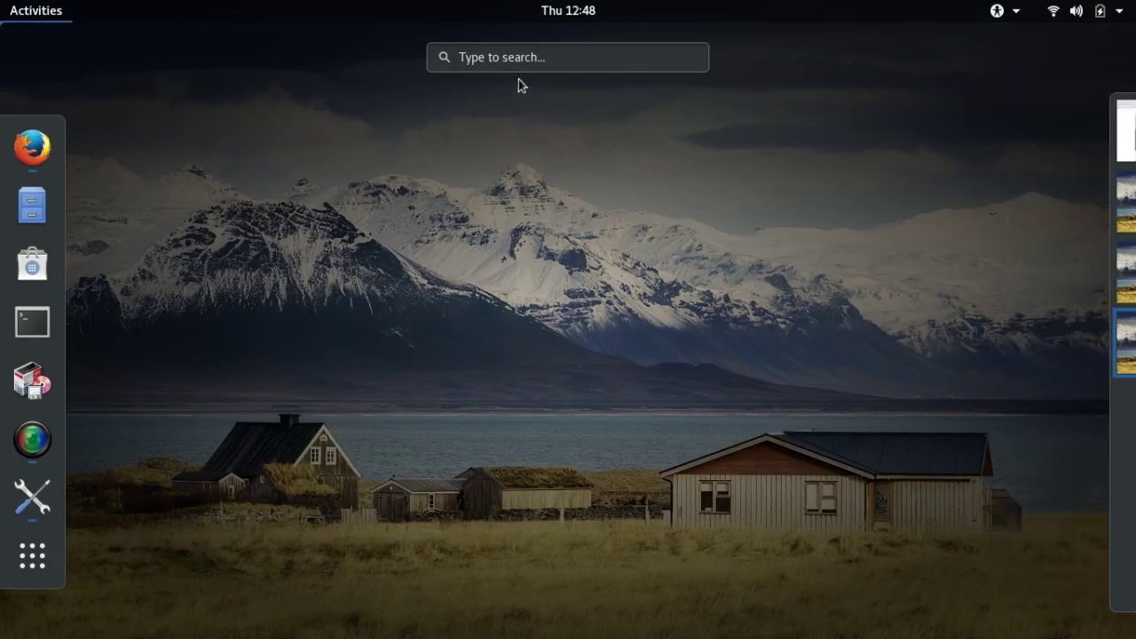
click(507, 50)
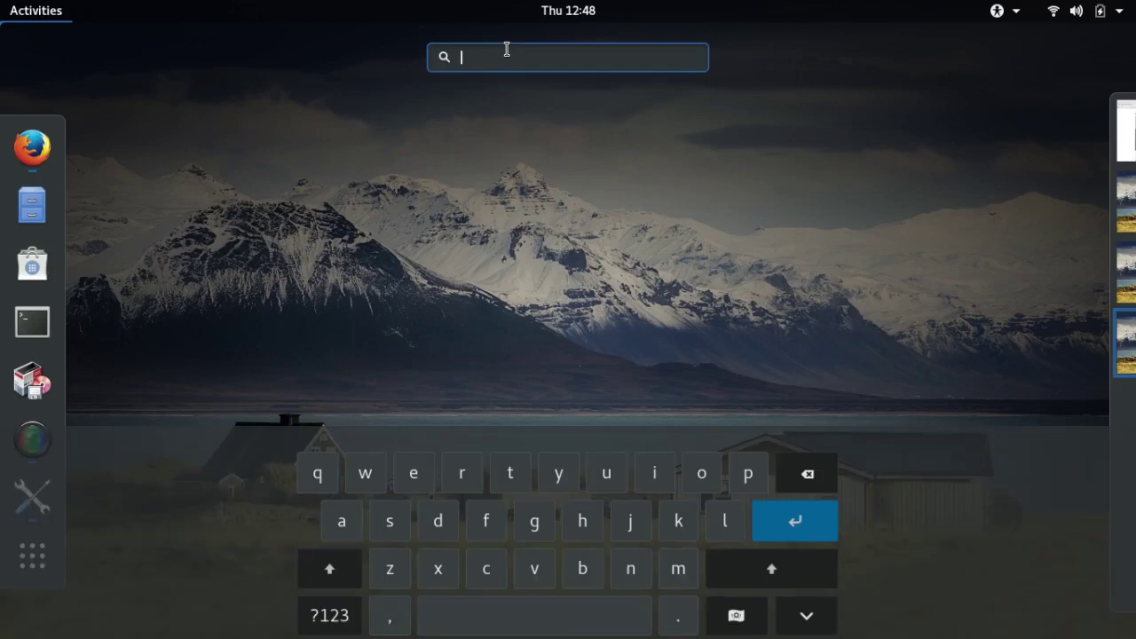
click(346, 78)
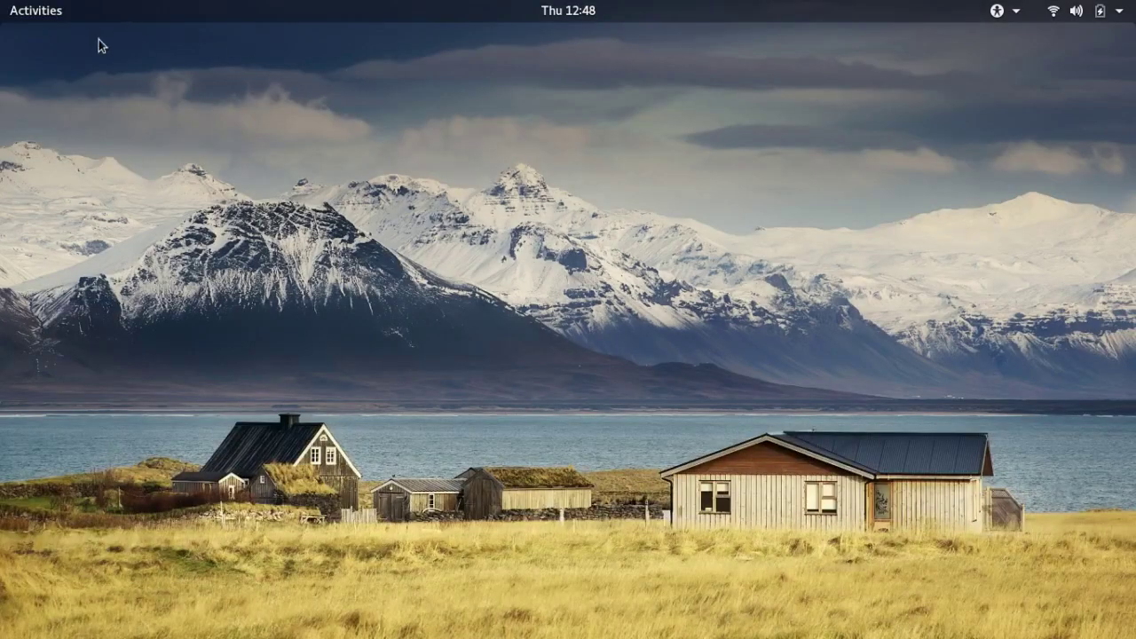
click(55, 13)
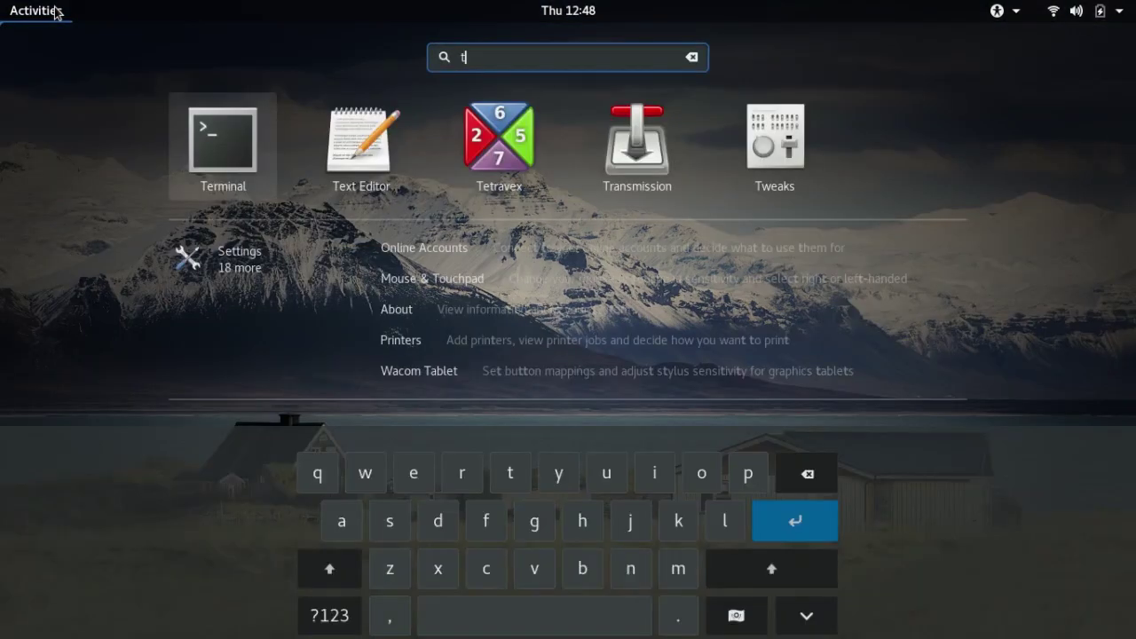
- Launch Text Editor and type a row of q's plus w, e, r with the on-screen keyboard, then delete the last few characters
click(362, 156)
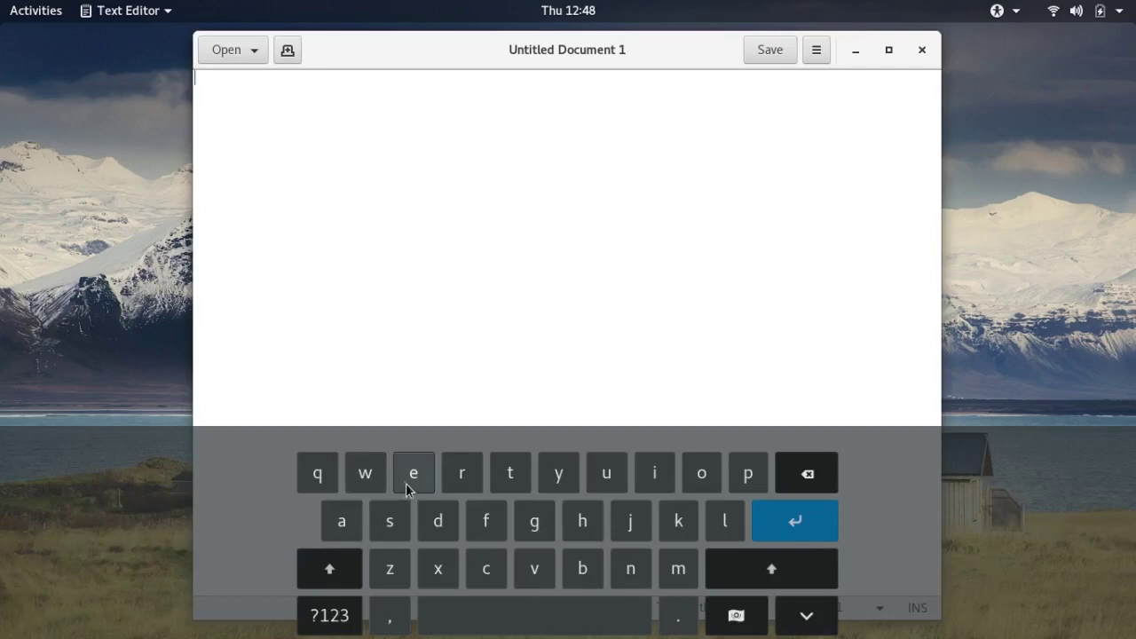
drag(312, 484, 384, 475)
click(434, 477)
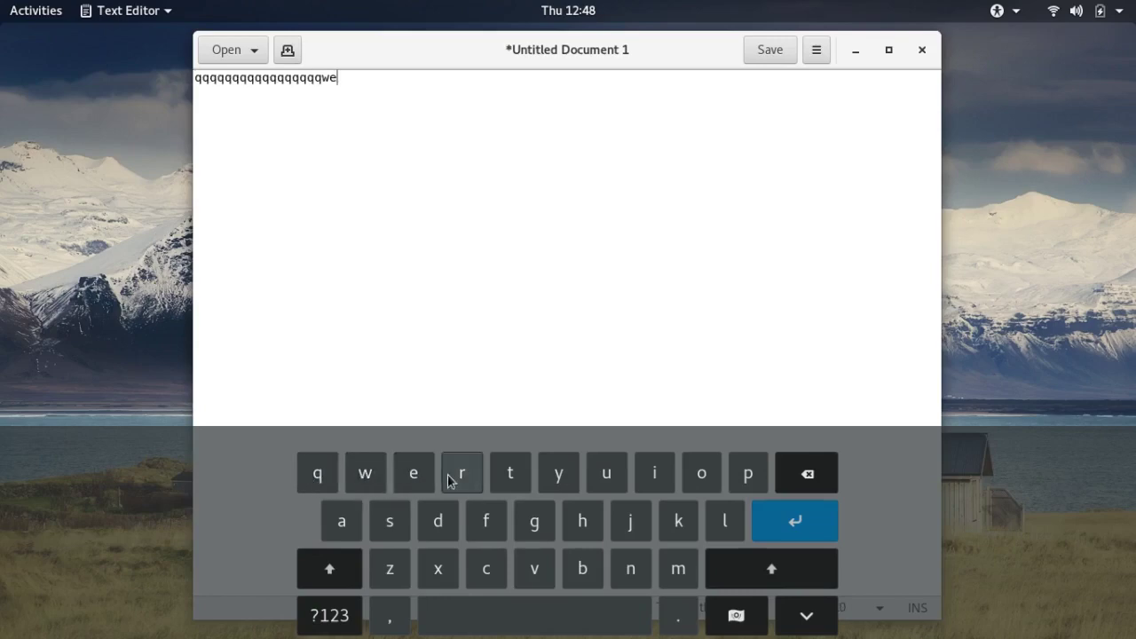
click(463, 475)
drag(807, 476, 813, 479)
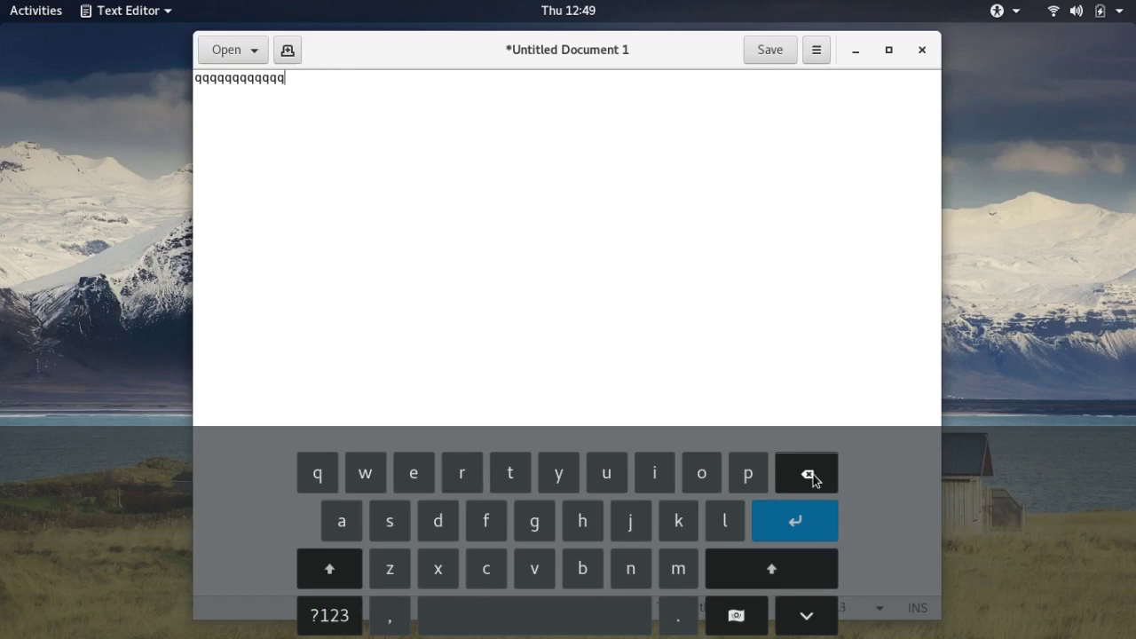
- Hide the on-screen keyboard and close the test document without saving
click(808, 618)
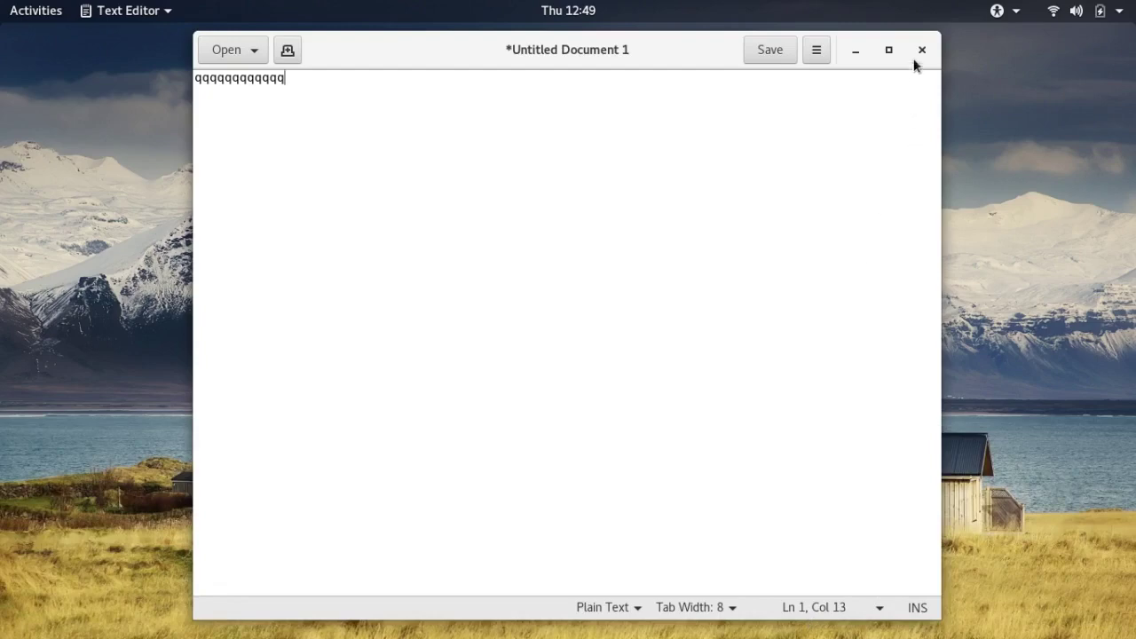
click(921, 50)
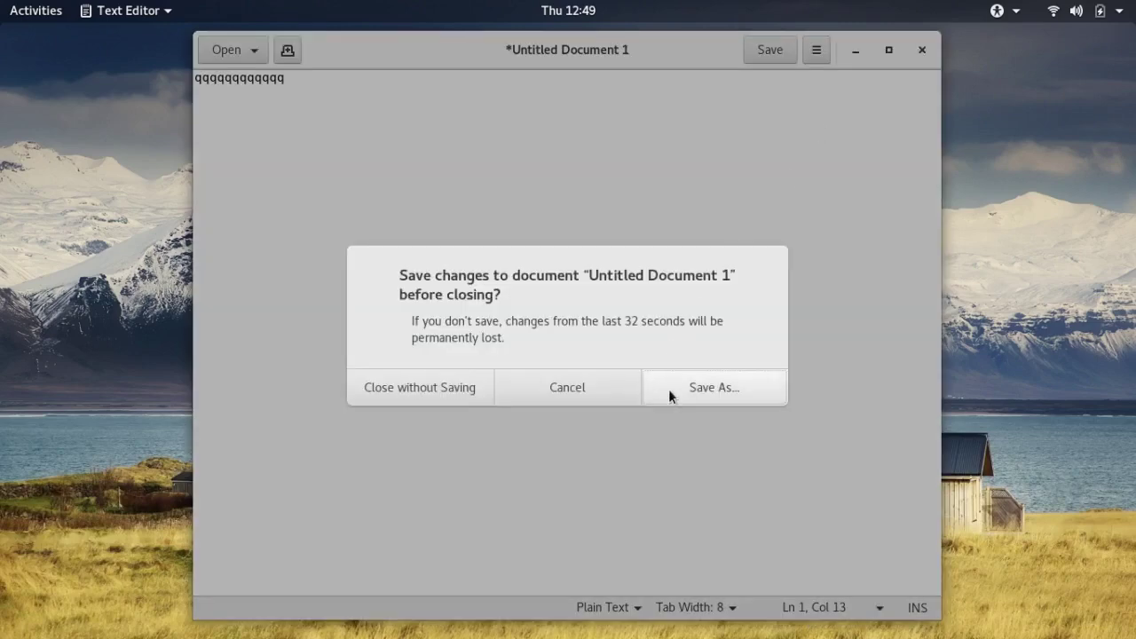
click(453, 393)
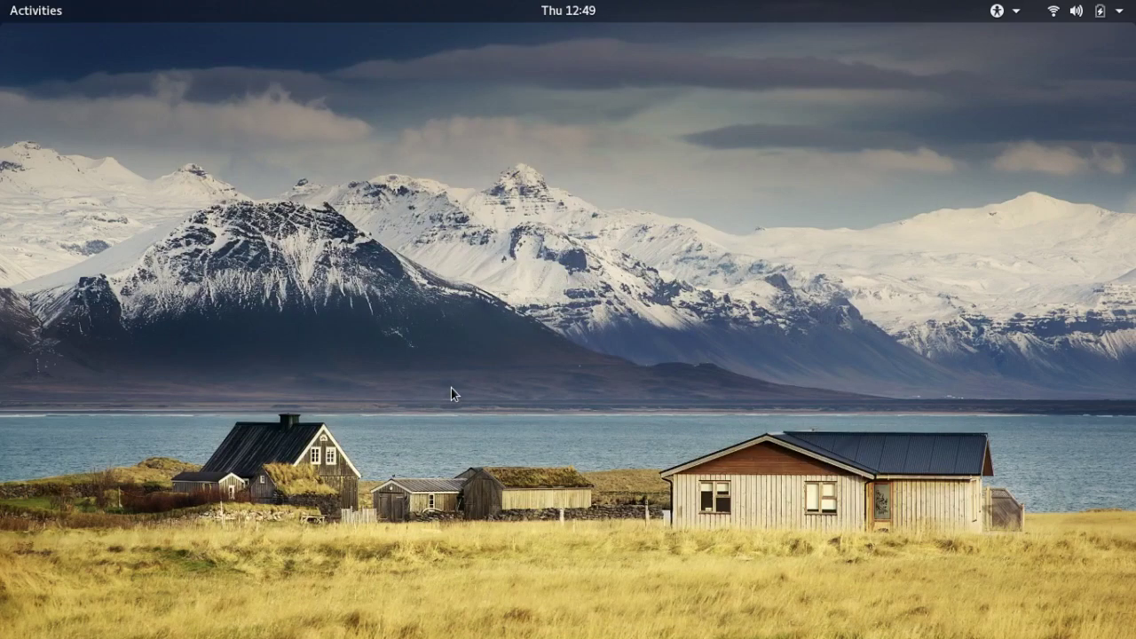
- Launch GNOME Software from the dash and browse its Audio & Video category
click(49, 16)
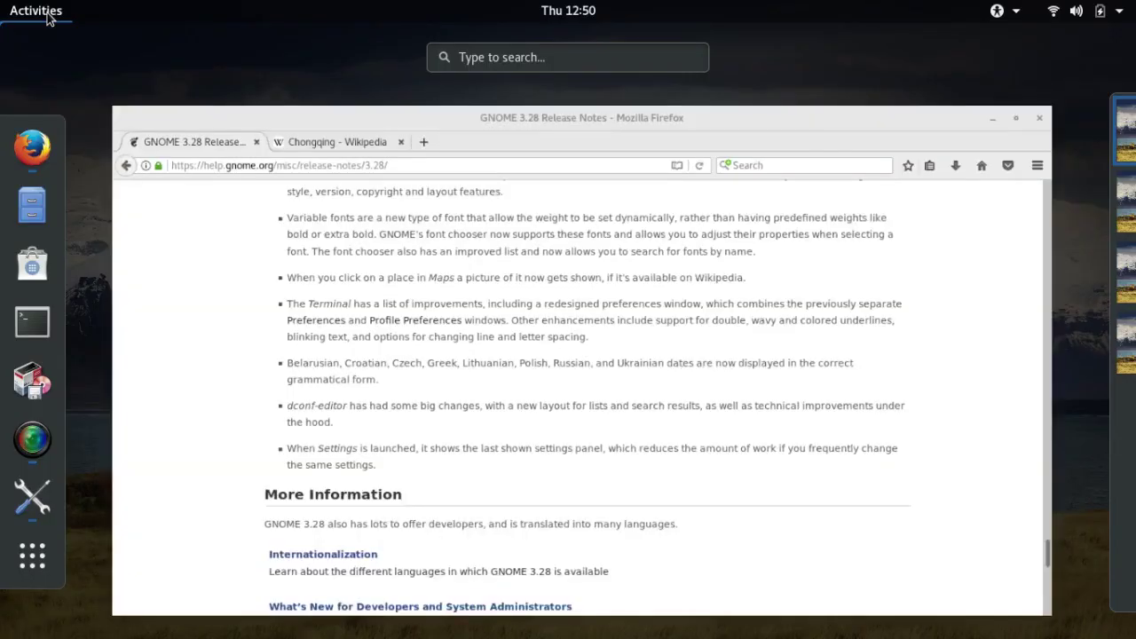
click(33, 263)
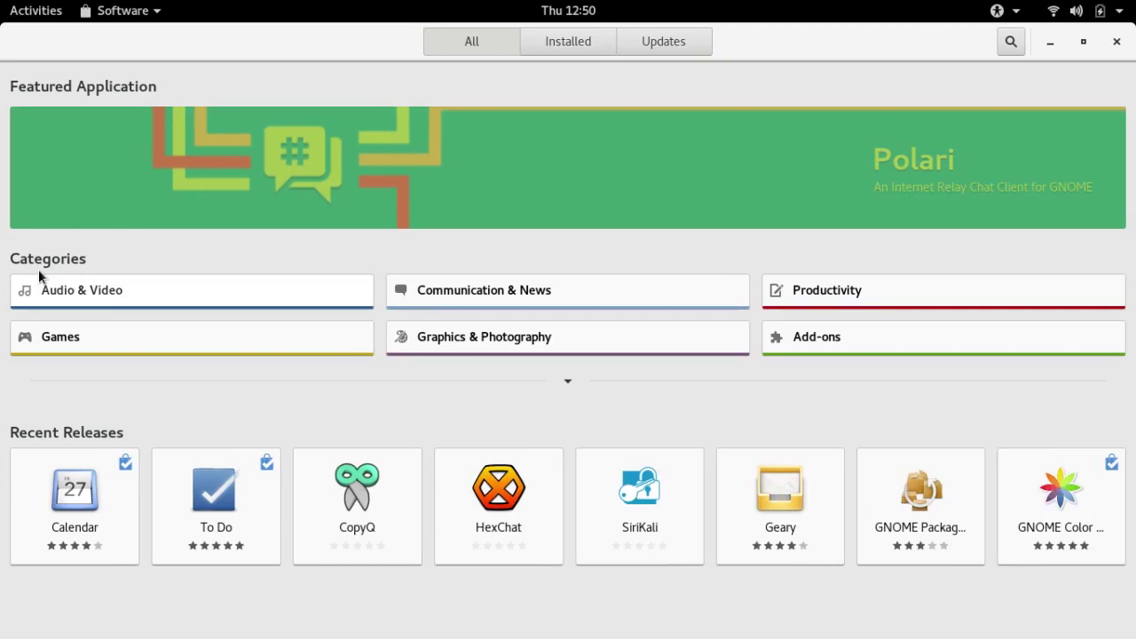
click(40, 275)
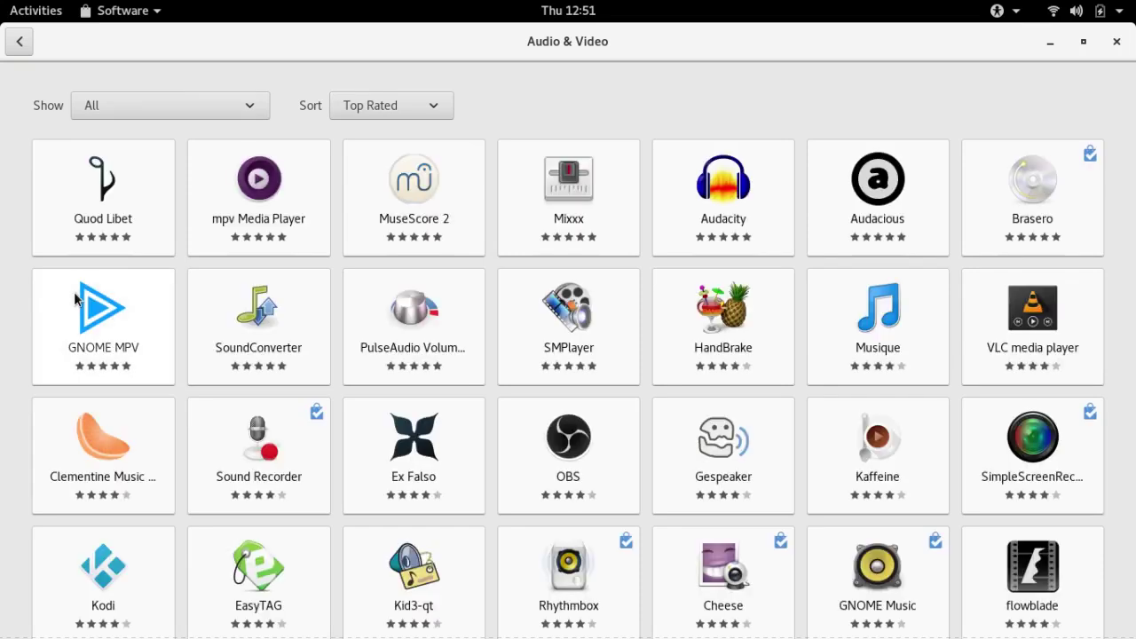
click(436, 109)
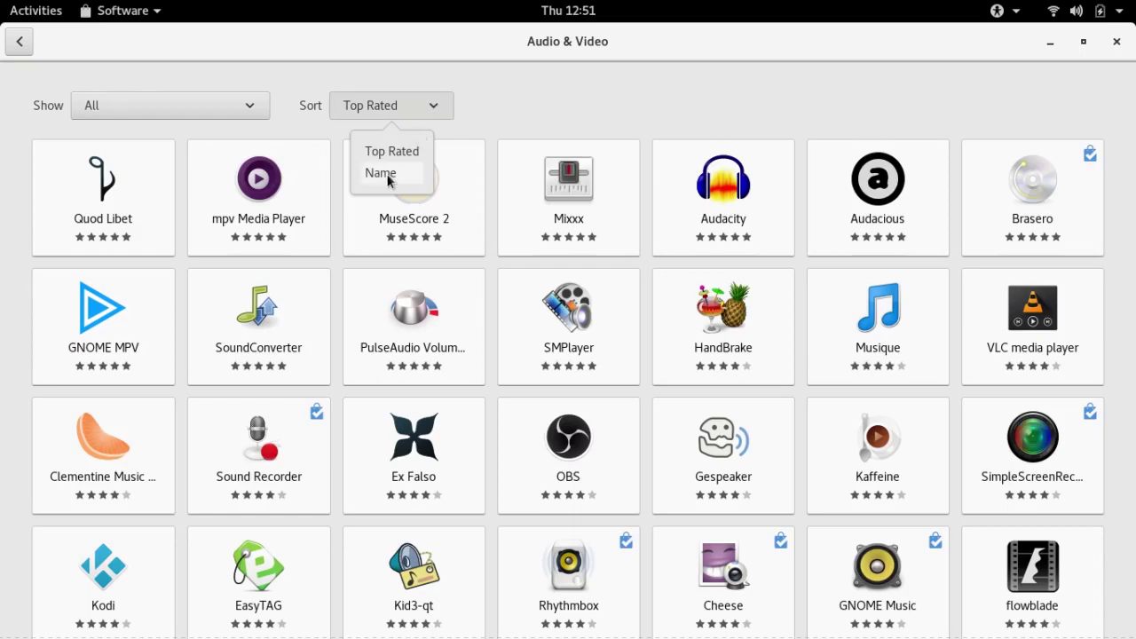
click(383, 173)
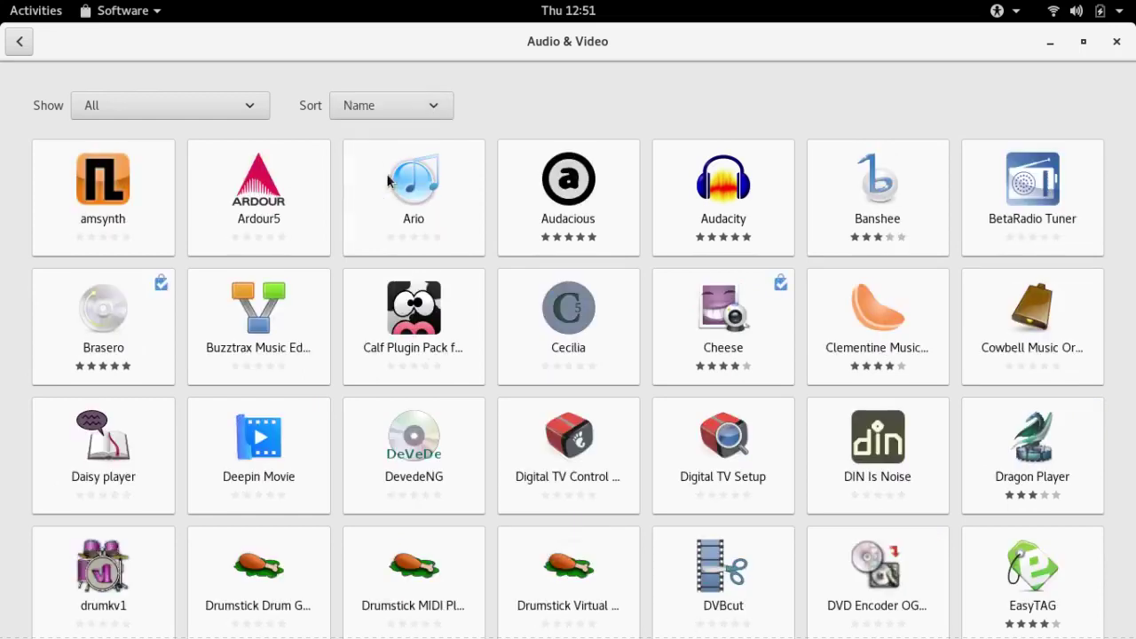
click(435, 109)
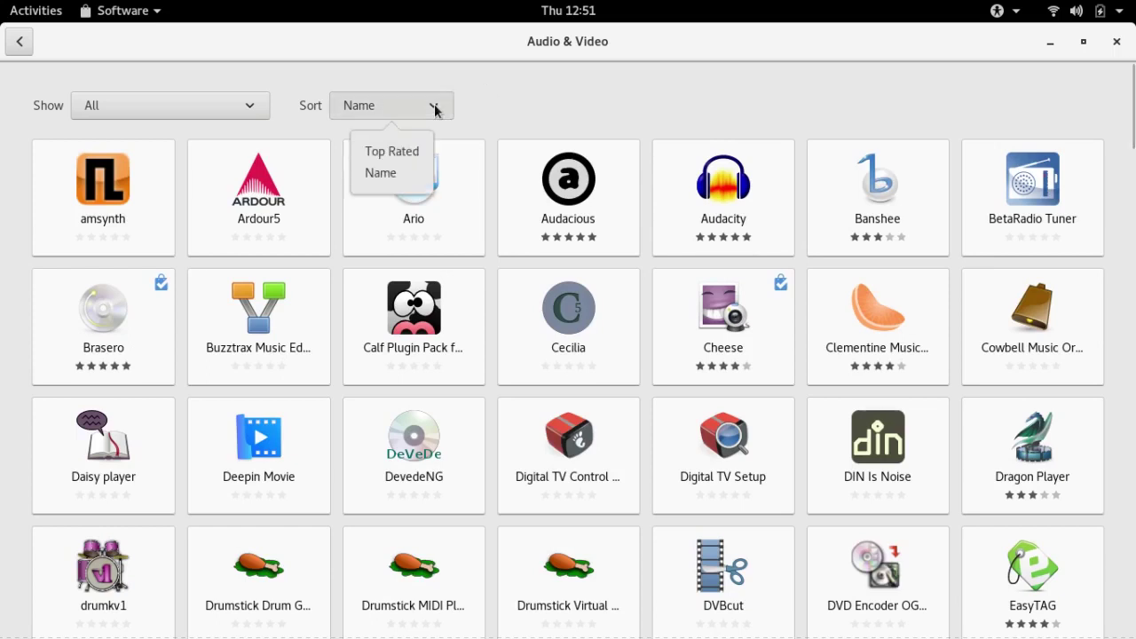
click(414, 153)
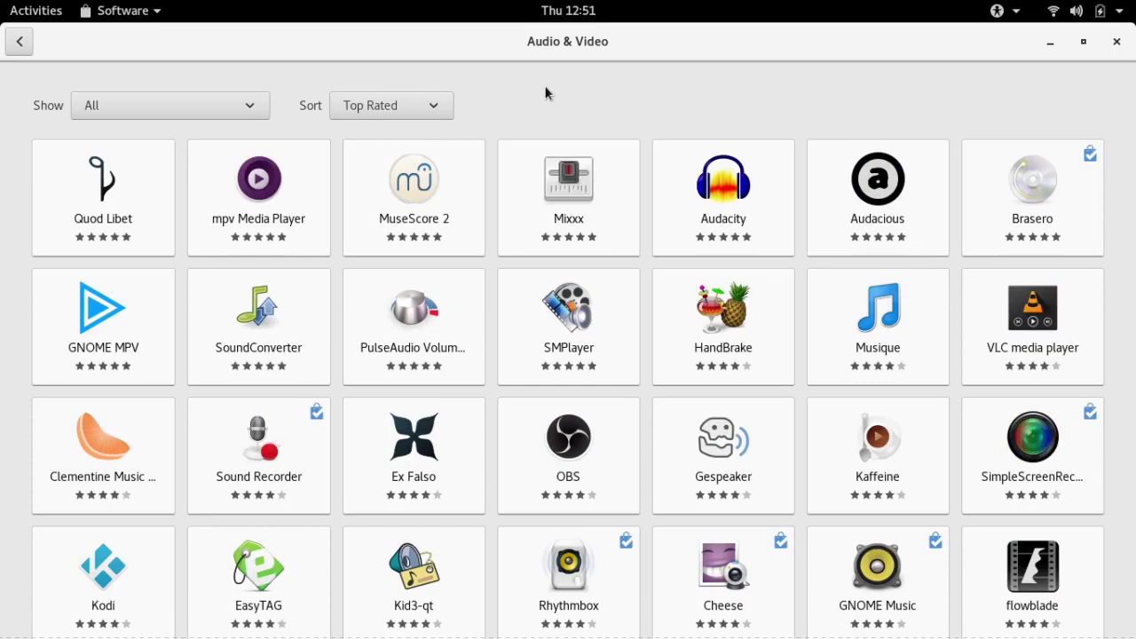
- Close the GNOME Software window, leaving the mountain wallpaper desktop
click(1116, 43)
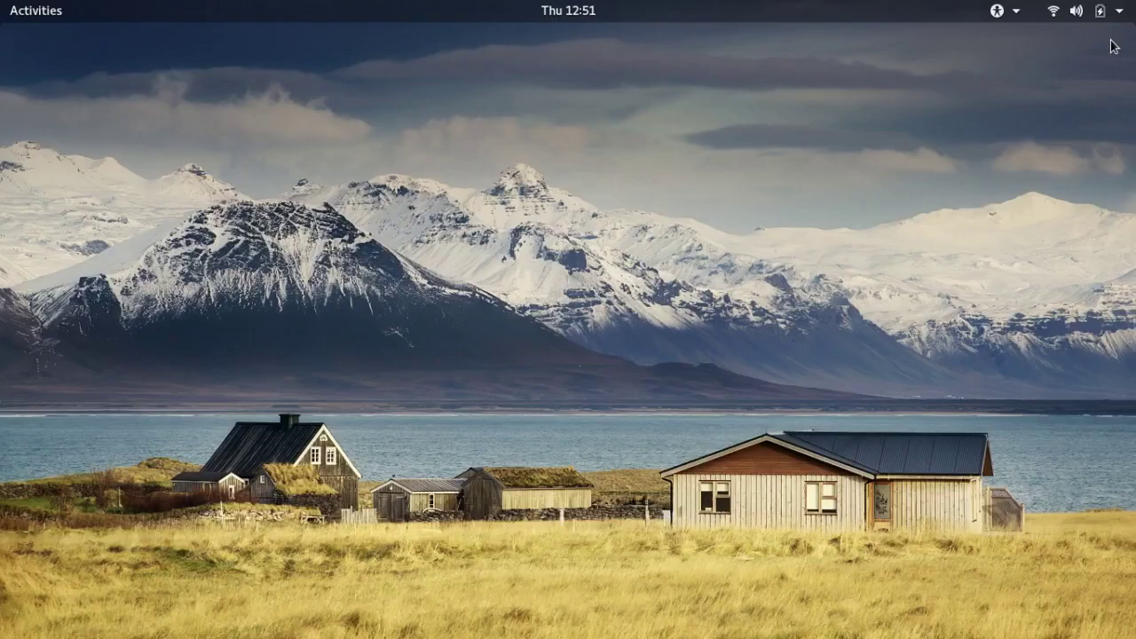